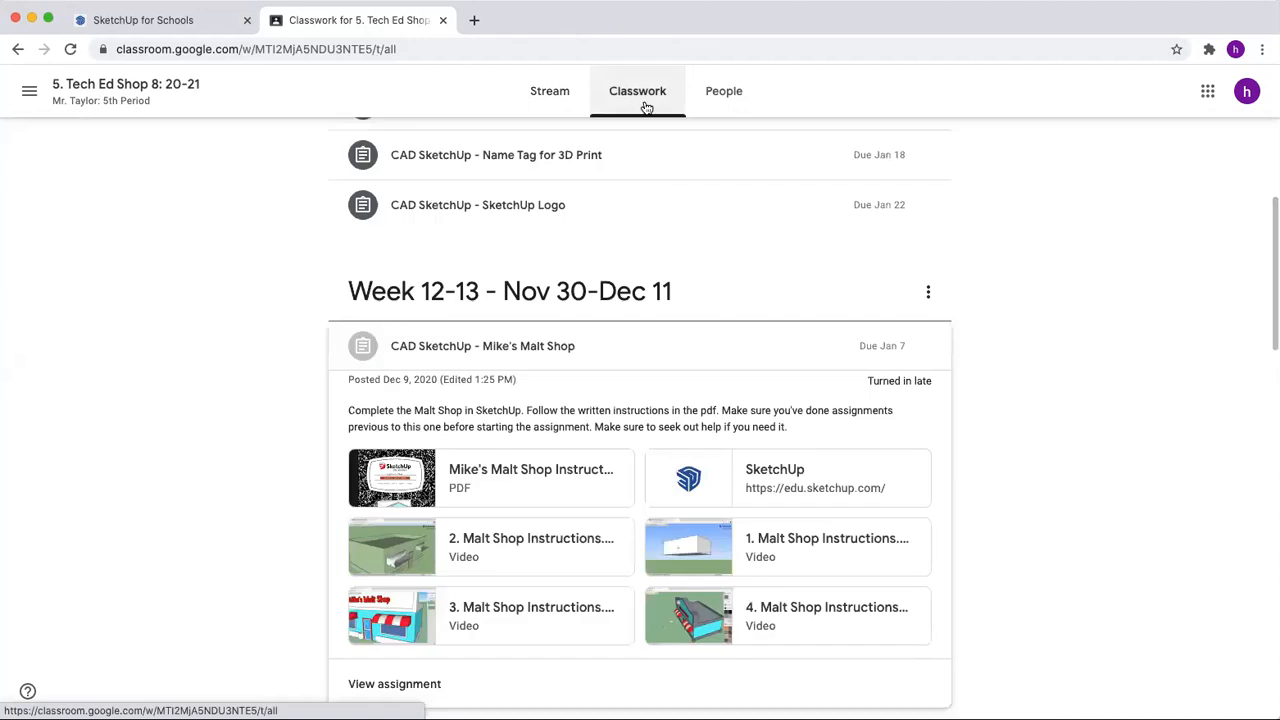
# - Open the CAD SketchUp - SketchUp Logo assignment in Classroom and follow its attached SketchUp link
pyautogui.scroll(2, 1098, 312)
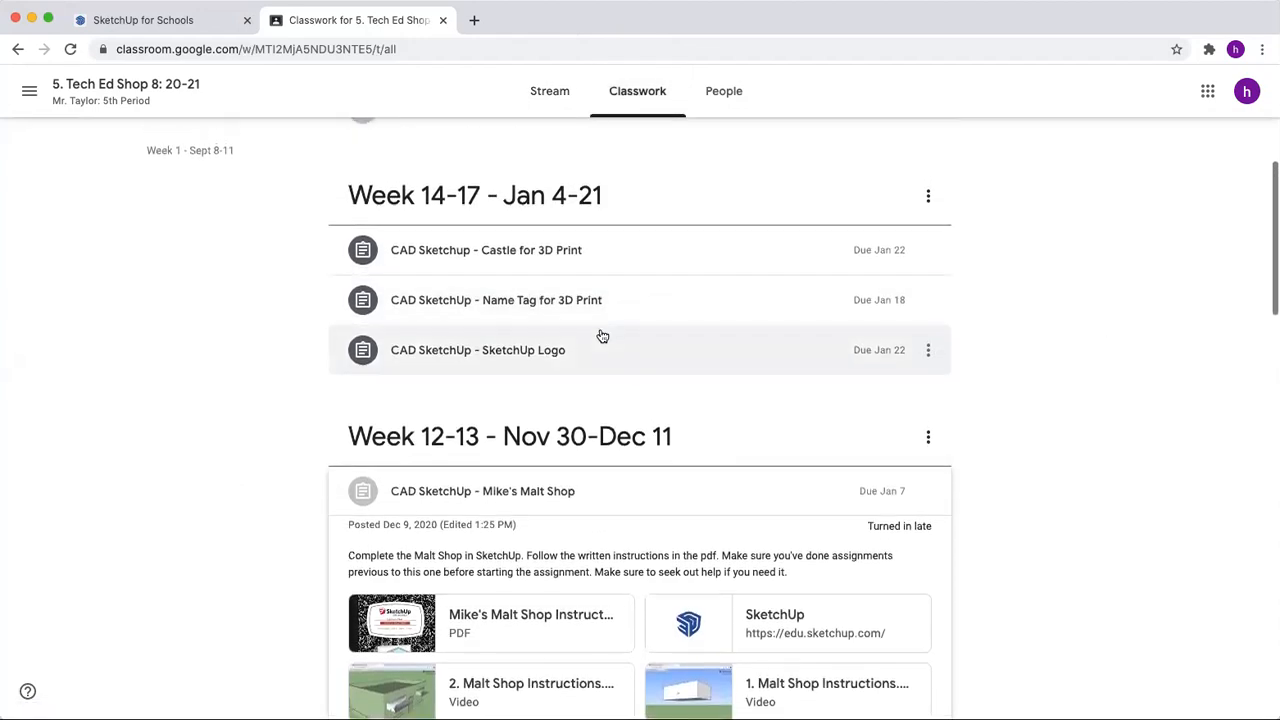
pyautogui.click(609, 349)
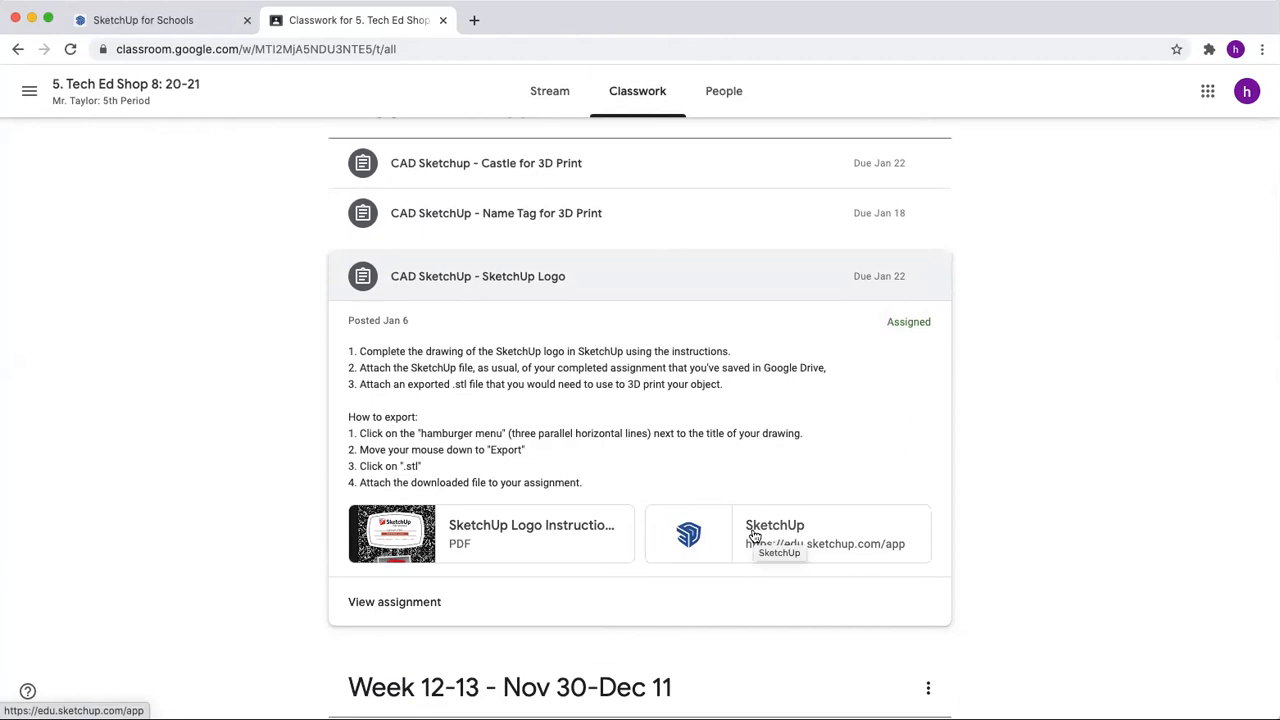
pyautogui.click(753, 535)
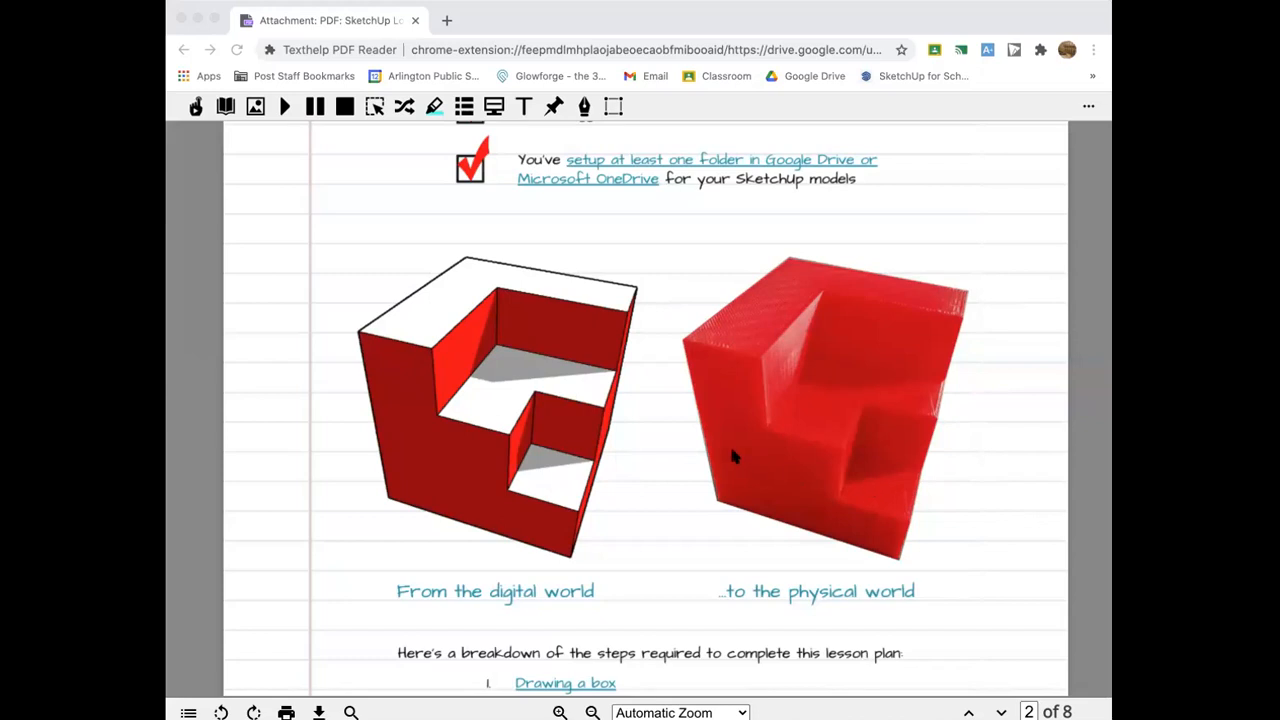
# - Look over the logo pictures and the breakdown of lesson steps in the instructions PDF
pyautogui.scroll(-1, 735, 455)
pyautogui.scroll(2, 733, 456)
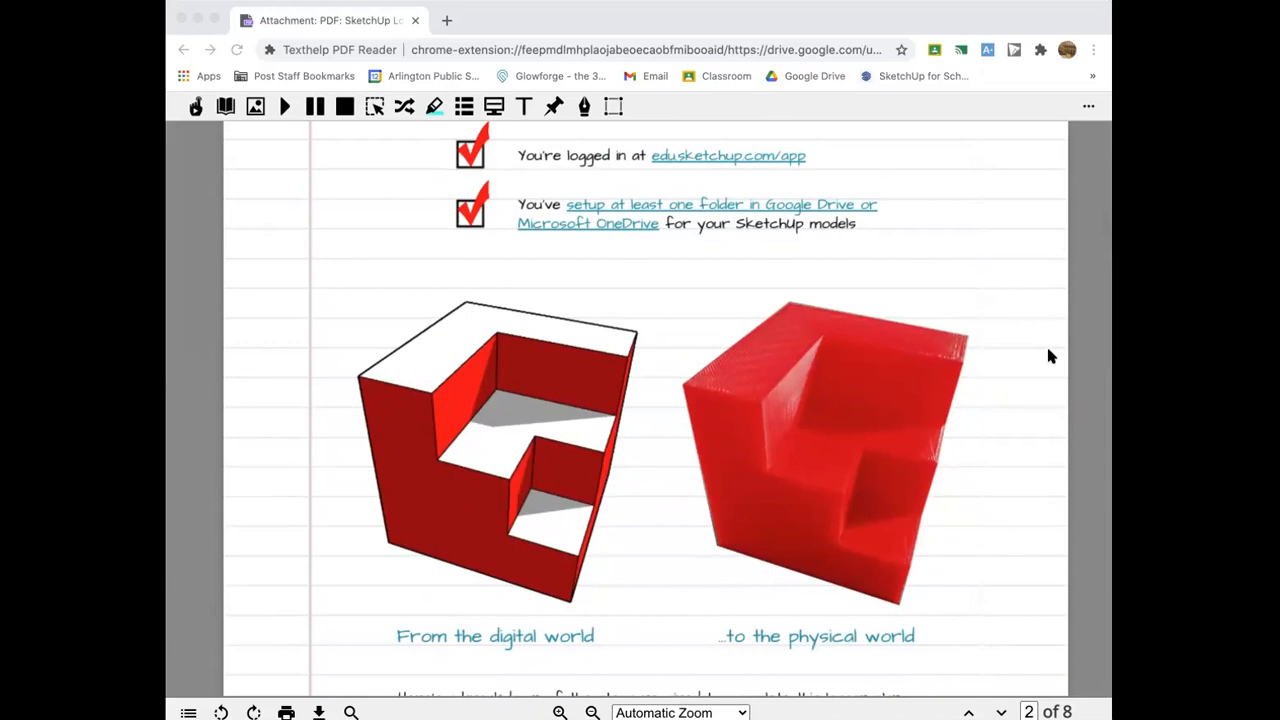
pyautogui.scroll(-2, 834, 362)
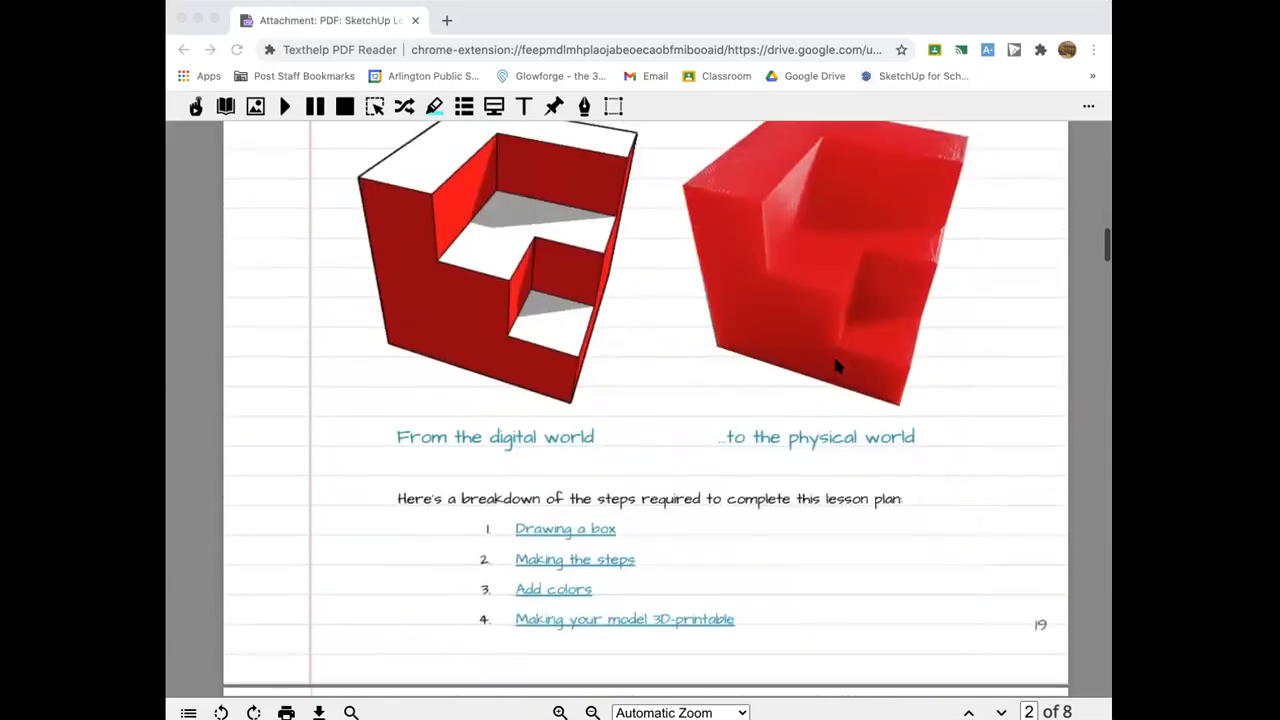
pyautogui.scroll(1, 834, 362)
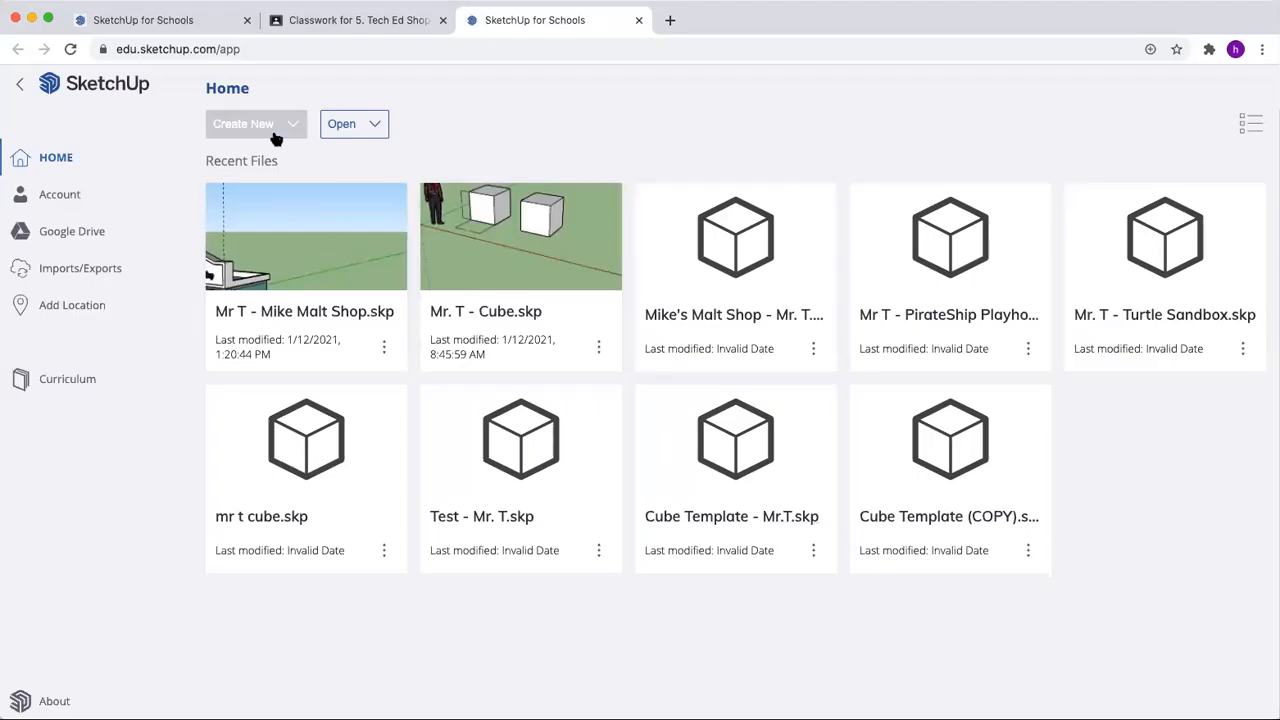
# - Create a model from Simple Template - Feet and Inches and save it as "Mr T - Sketchup Logo" in the Classroom folder
pyautogui.click(274, 131)
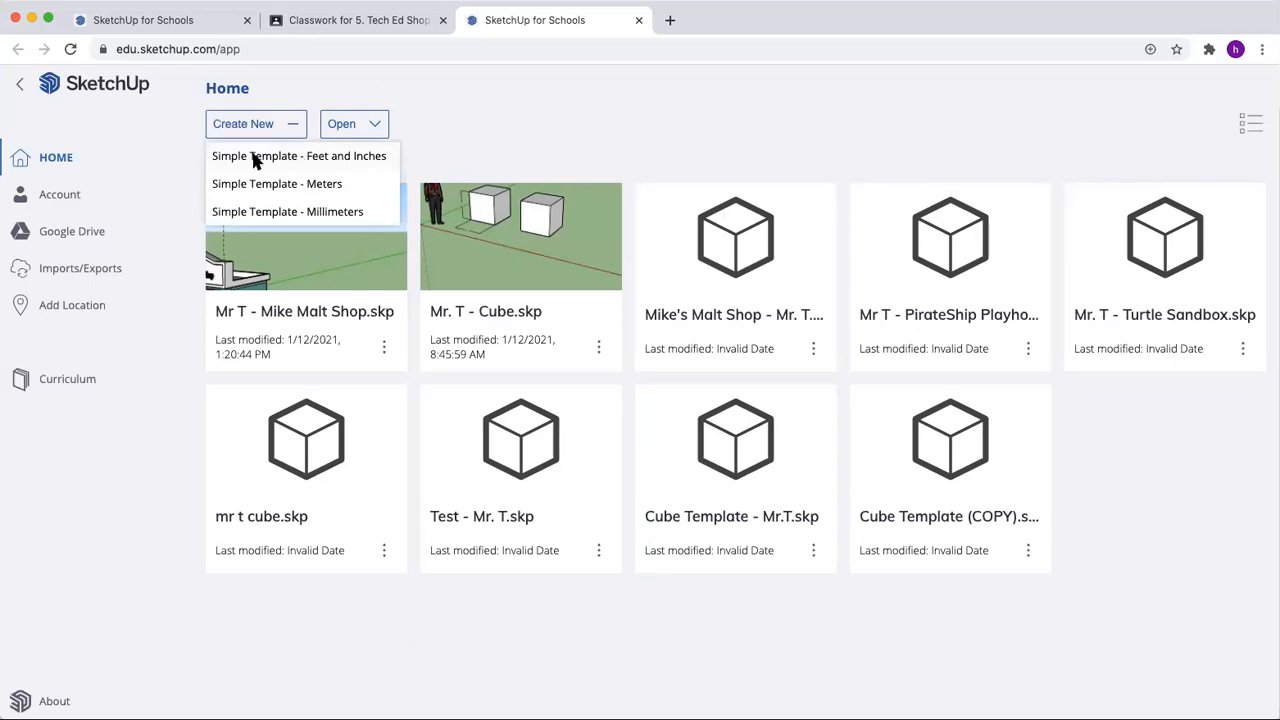
pyautogui.click(255, 157)
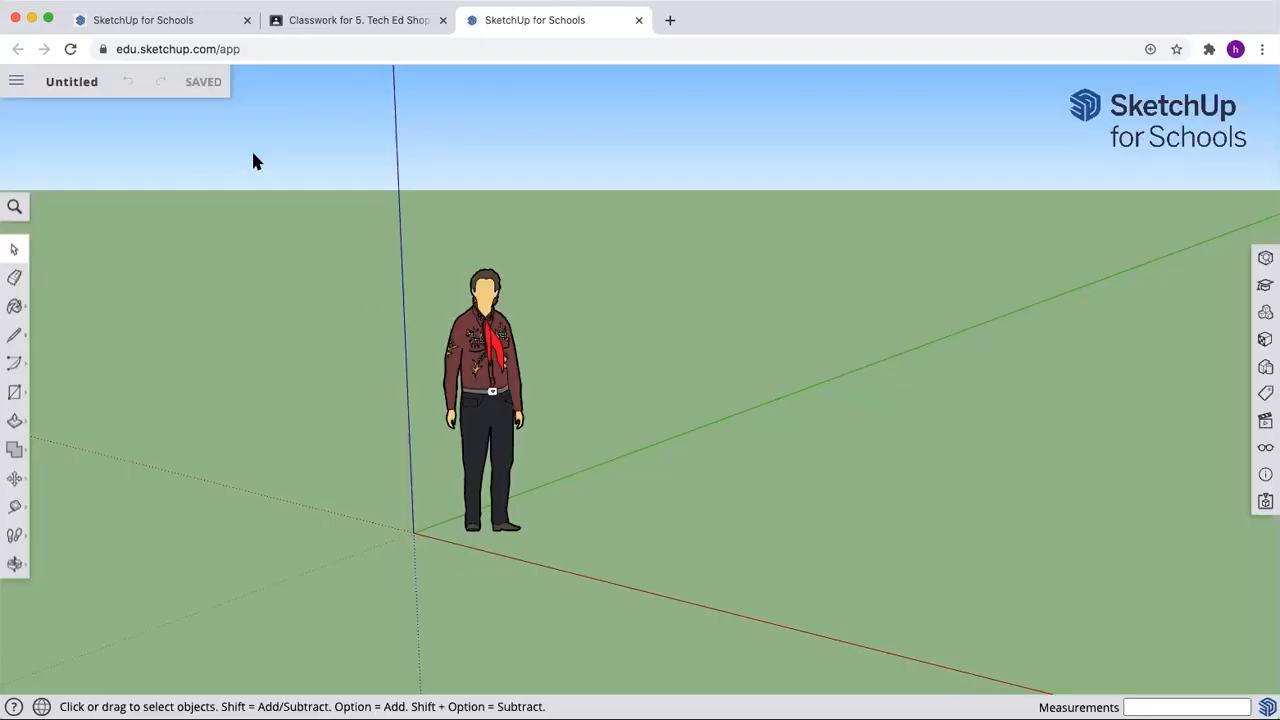
pyautogui.click(100, 86)
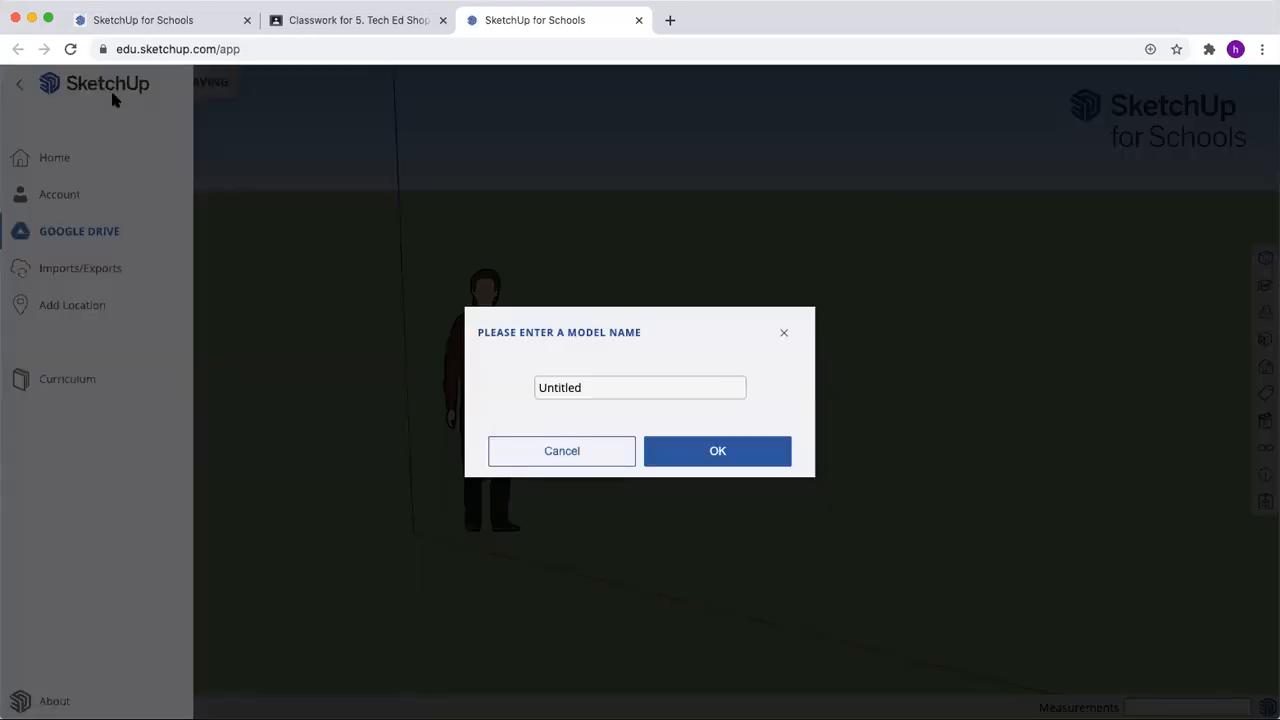
pyautogui.doubleClick(563, 386)
pyautogui.write('M')
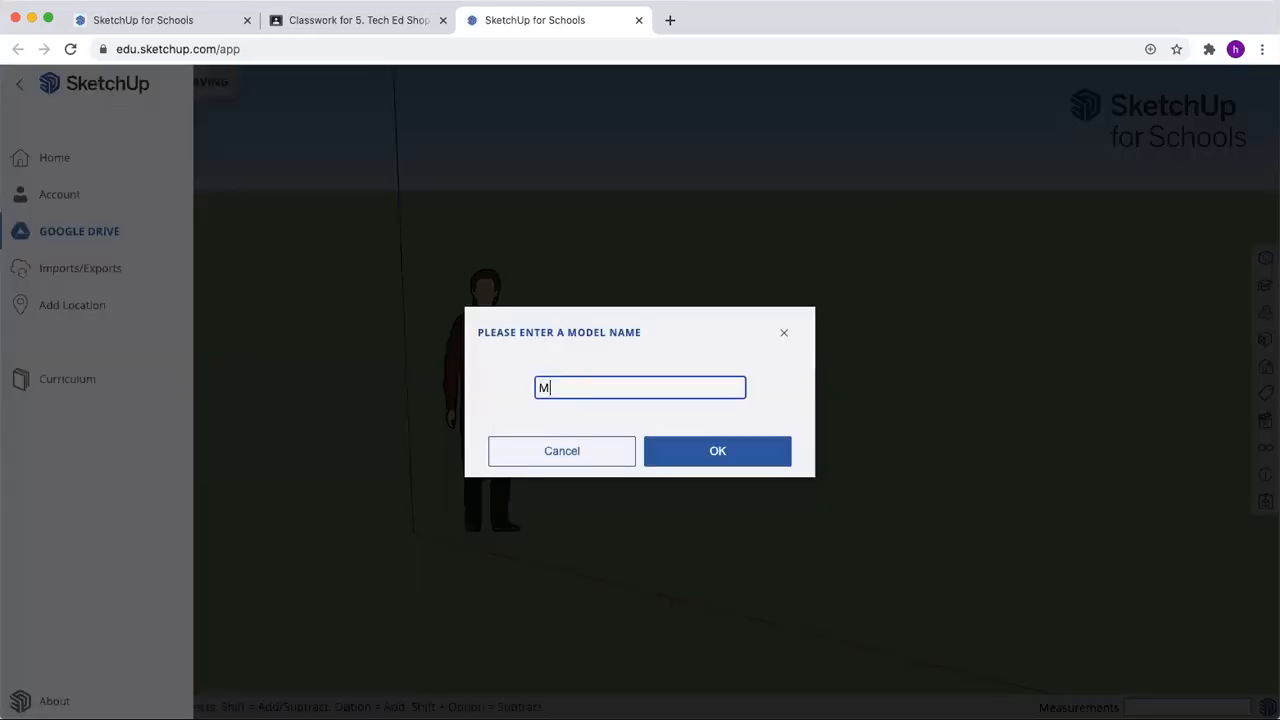
pyautogui.write('r T - Sketchup Logo')
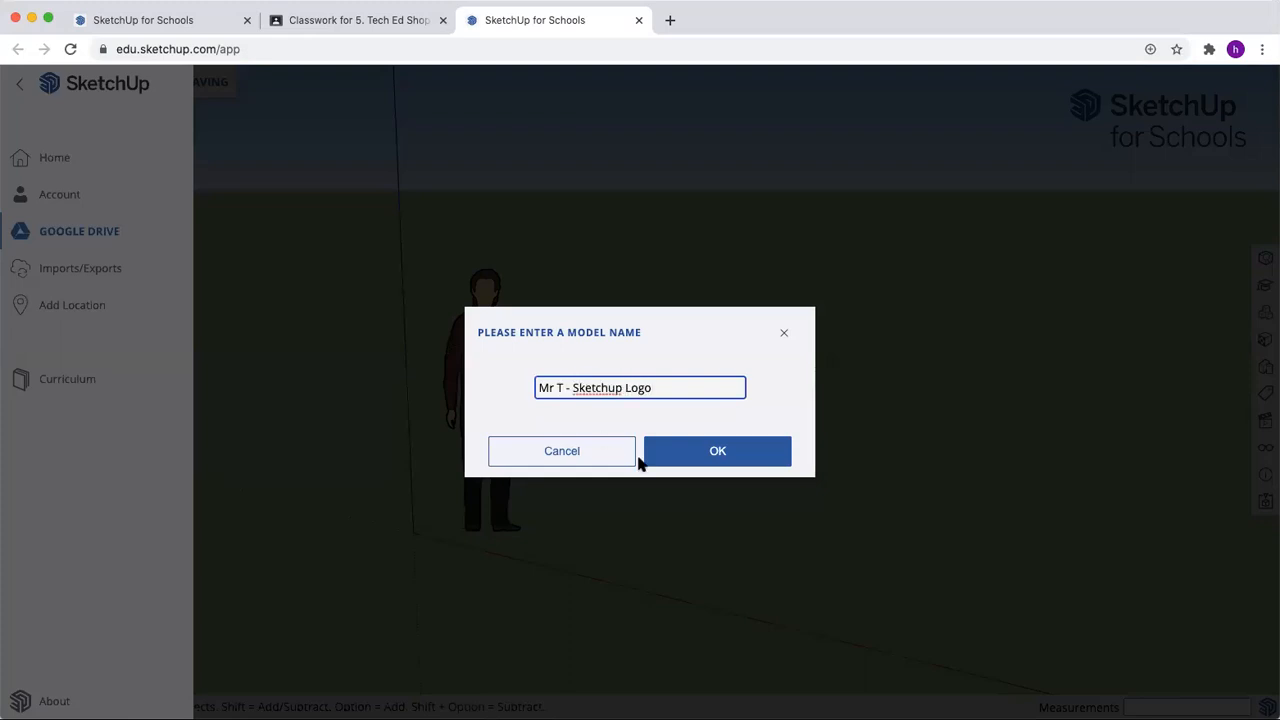
pyautogui.click(700, 455)
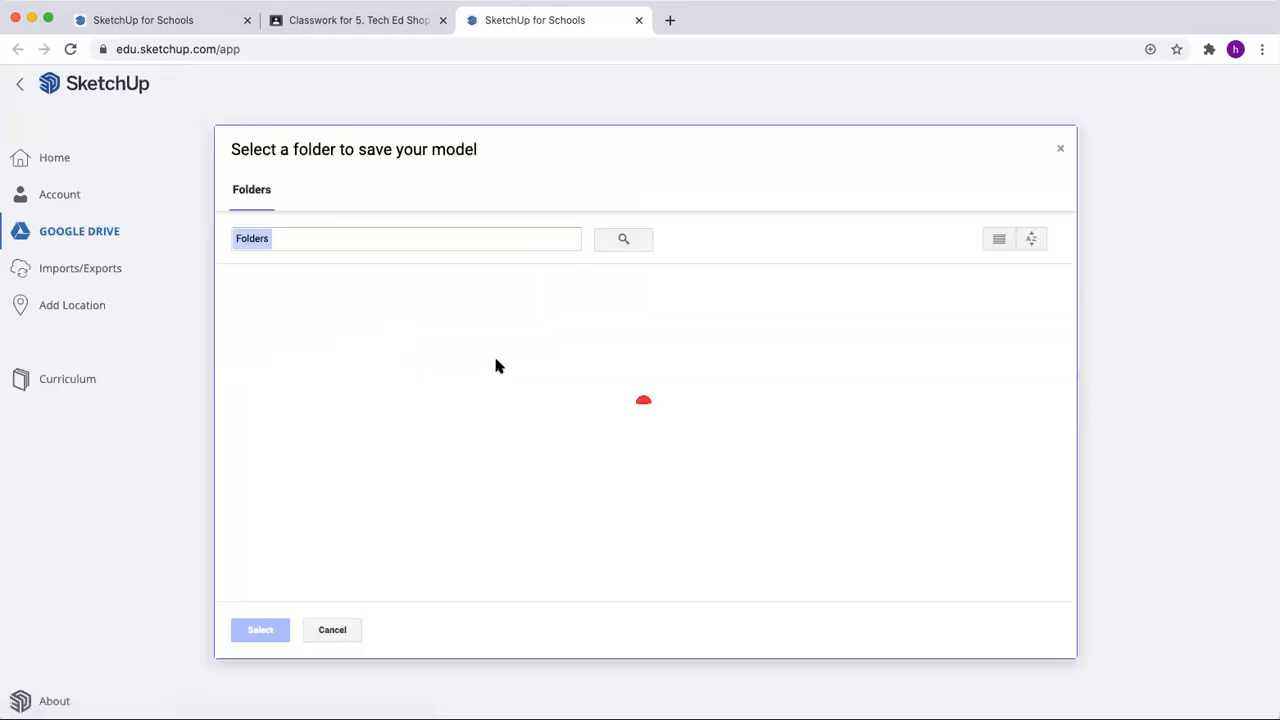
pyautogui.click(455, 343)
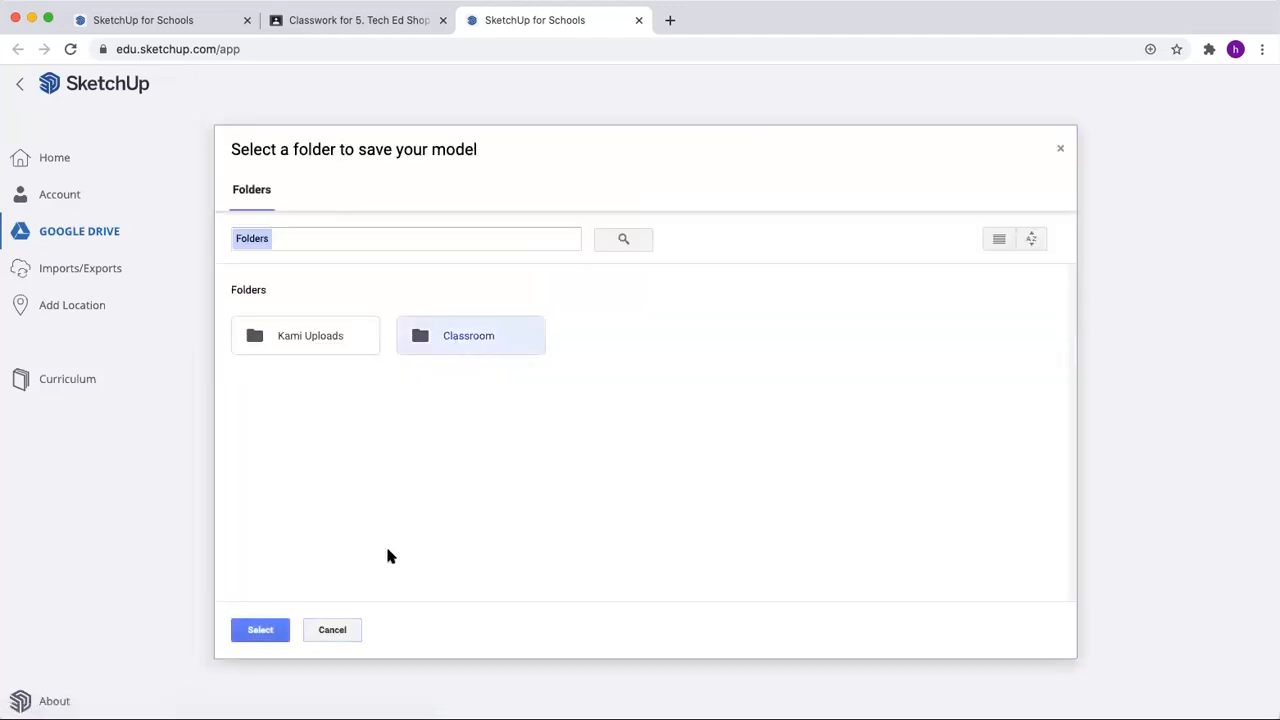
pyautogui.click(260, 629)
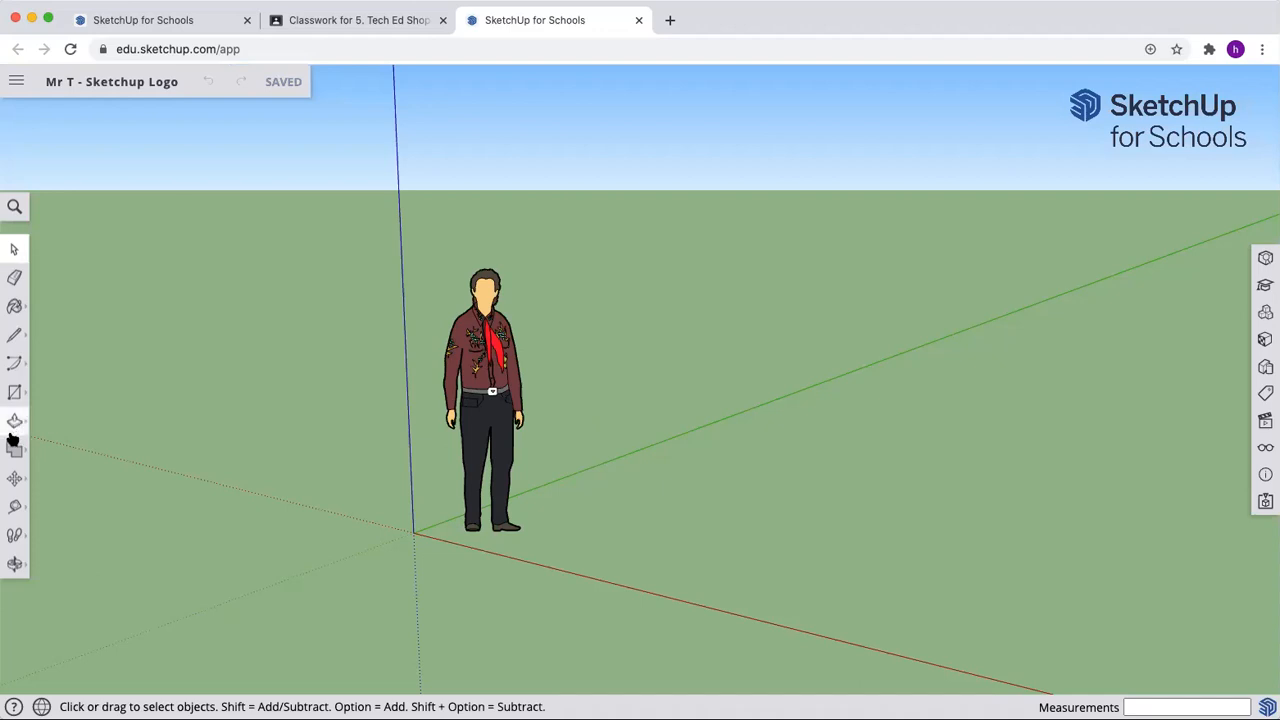
# - Draw a 12' by 12' rectangle on the ground beside the figure
pyautogui.click(14, 392)
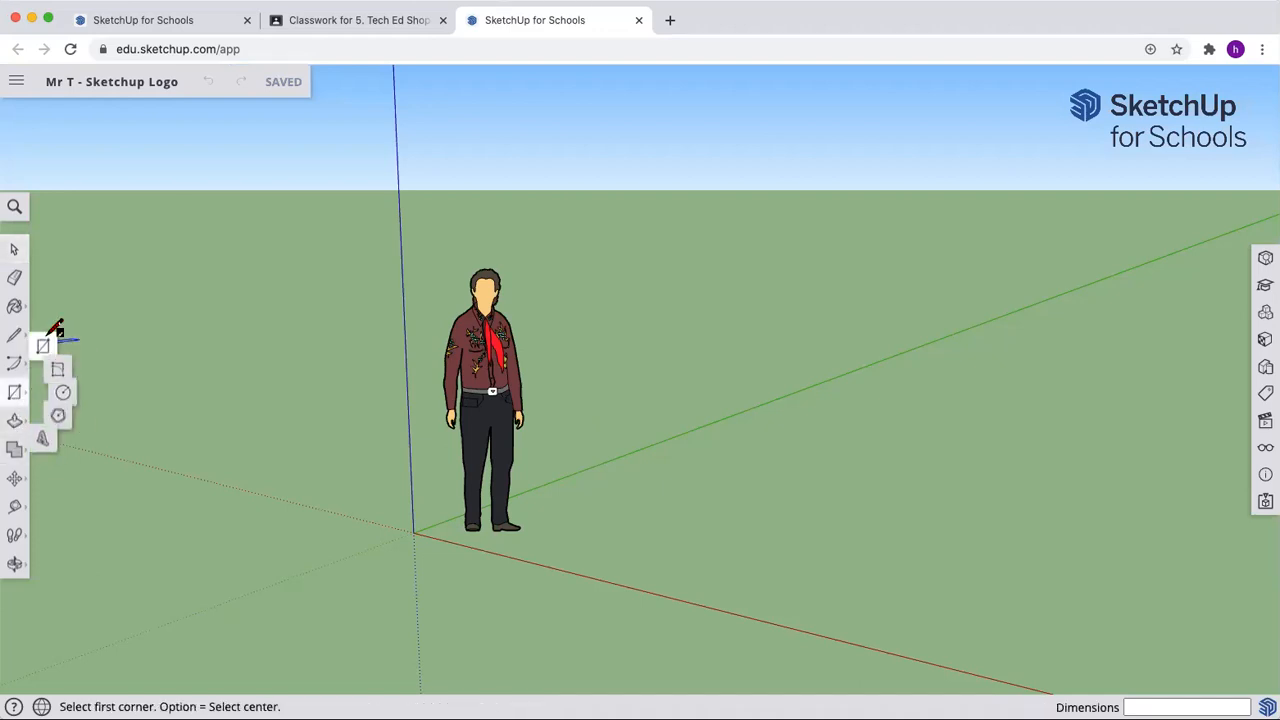
pyautogui.click(635, 537)
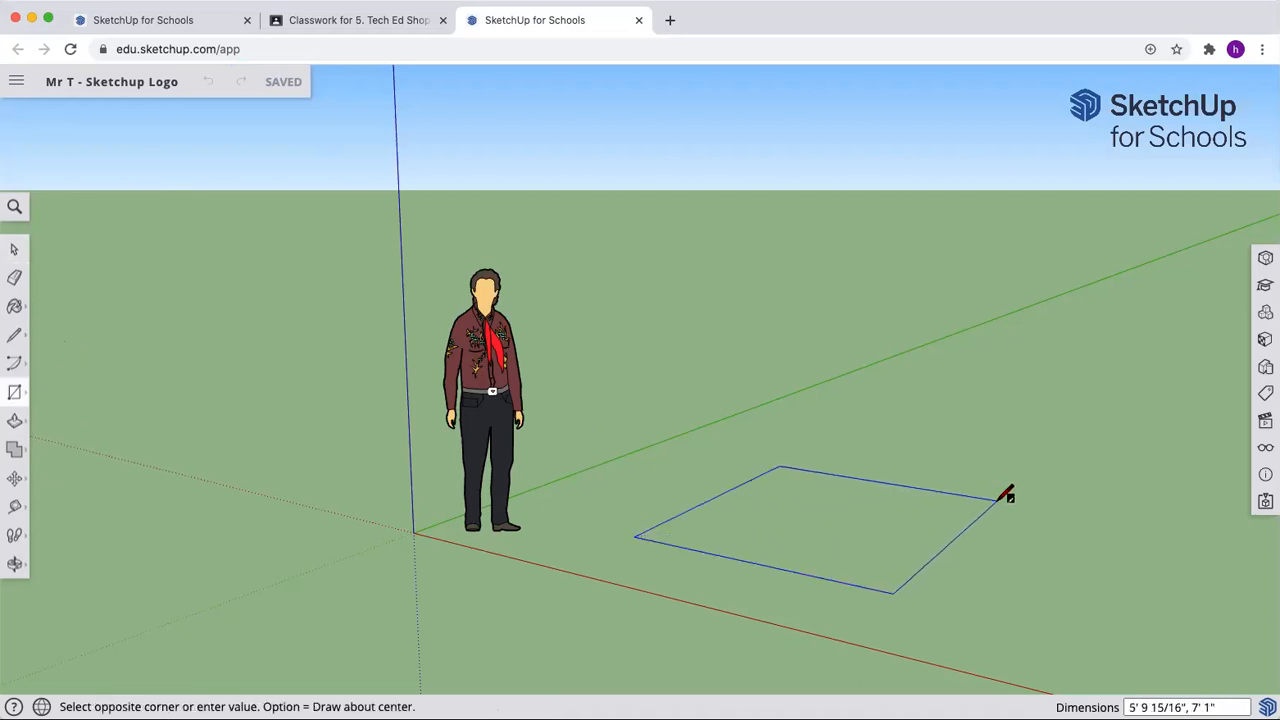
pyautogui.write("12', 12")
pyautogui.press('Return')
pyautogui.scroll(2, 1003, 491)
pyautogui.scroll(-10, 1003, 495)
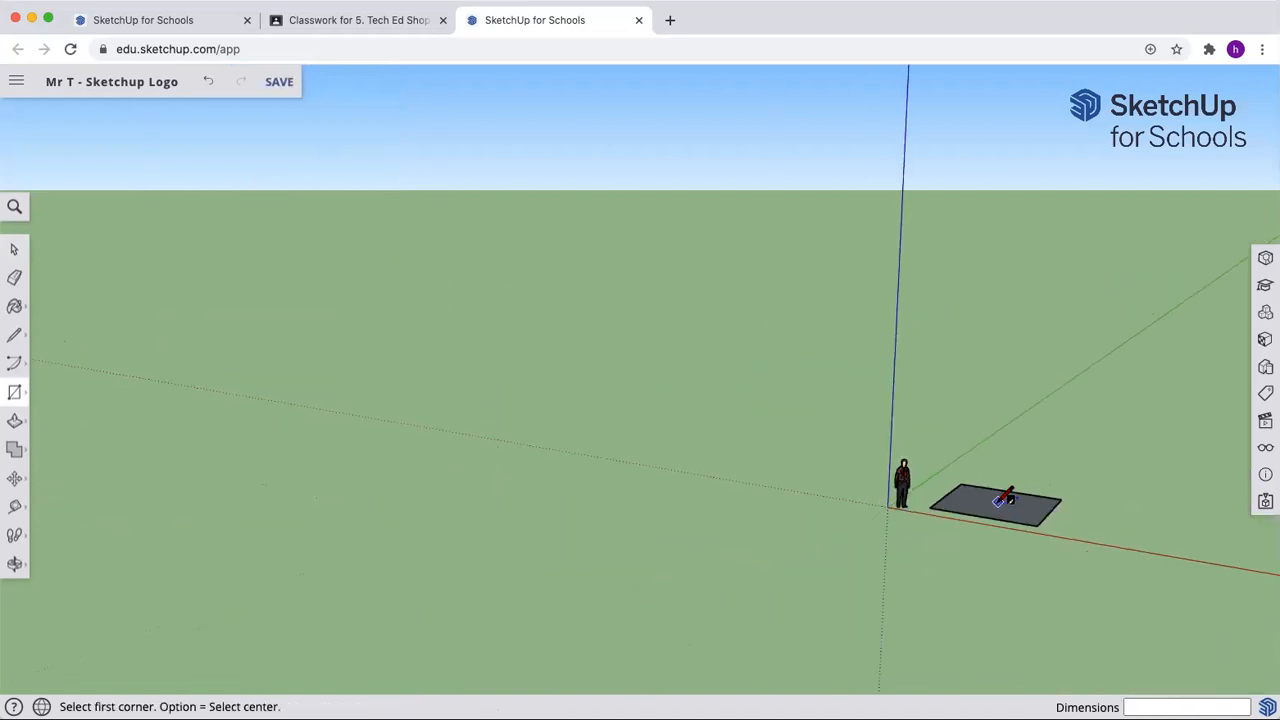
pyautogui.scroll(4, 1050, 478)
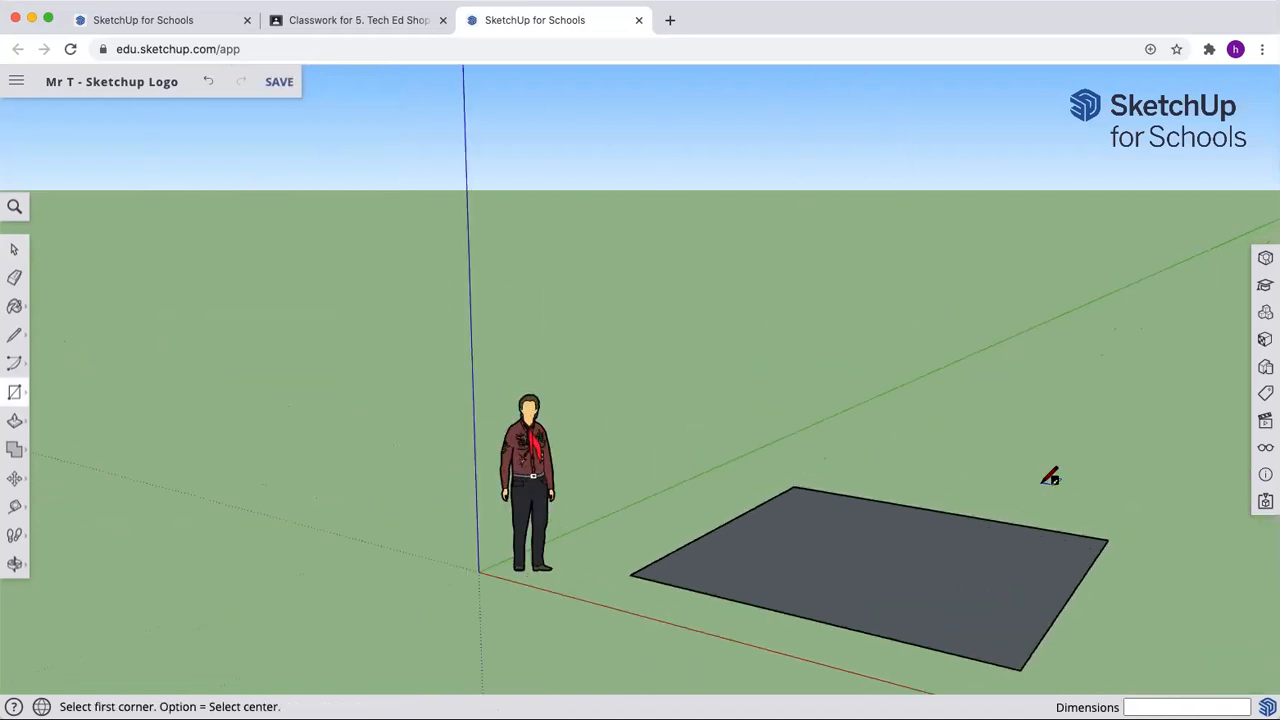
pyautogui.scroll(-1, 1050, 478)
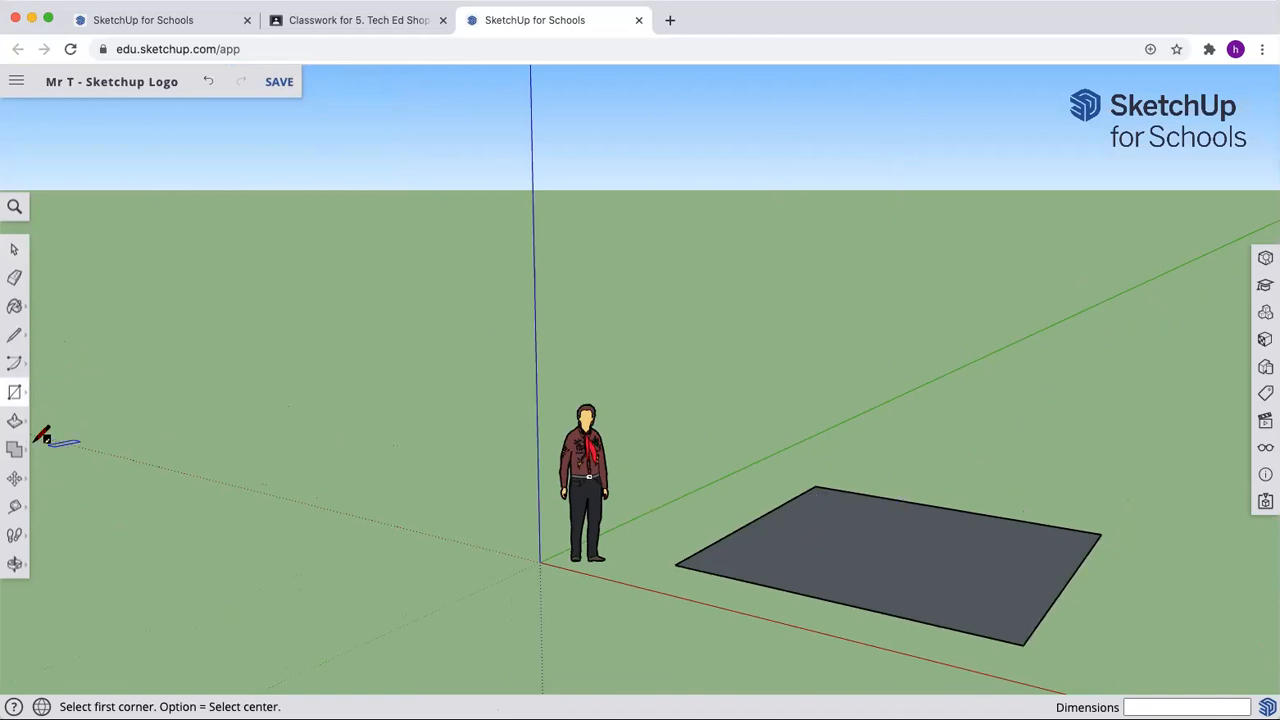
# - Extrude the square face upward 12' with Push/Pull to form a cube
pyautogui.click(15, 421)
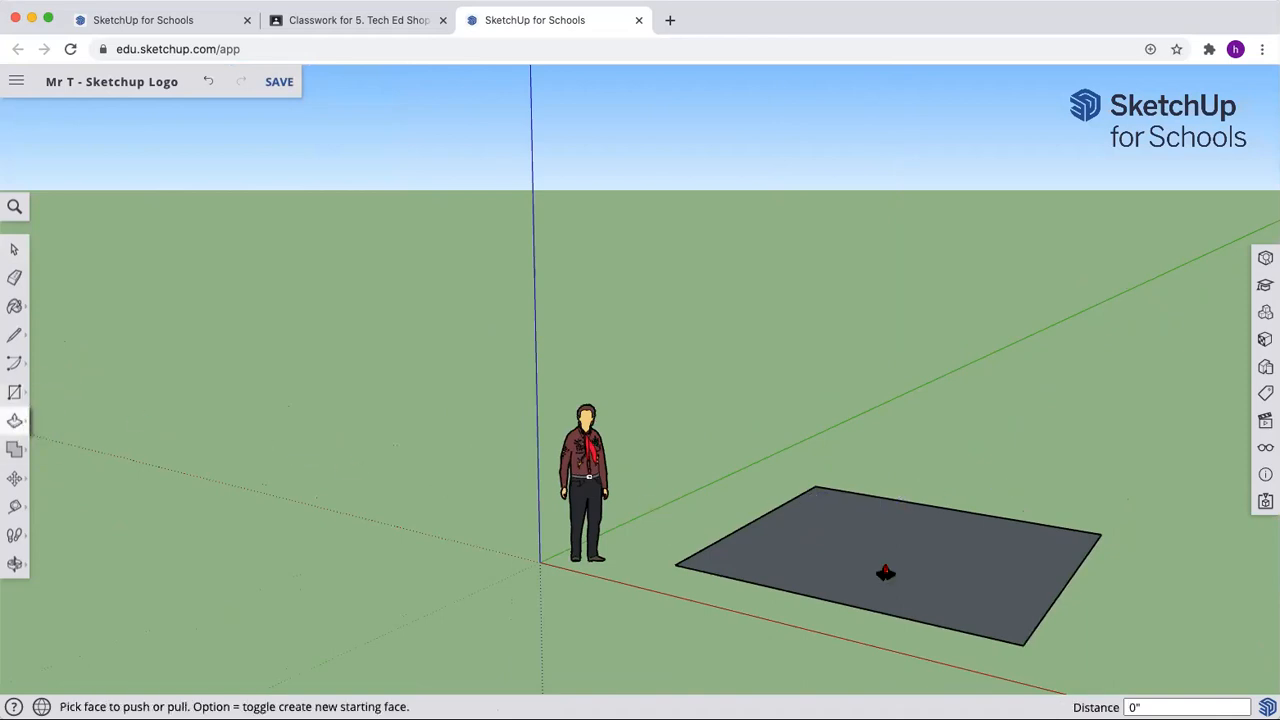
pyautogui.moveTo(931, 557); pyautogui.dragTo(931, 445)
pyautogui.write("12'")
pyautogui.press('Return')
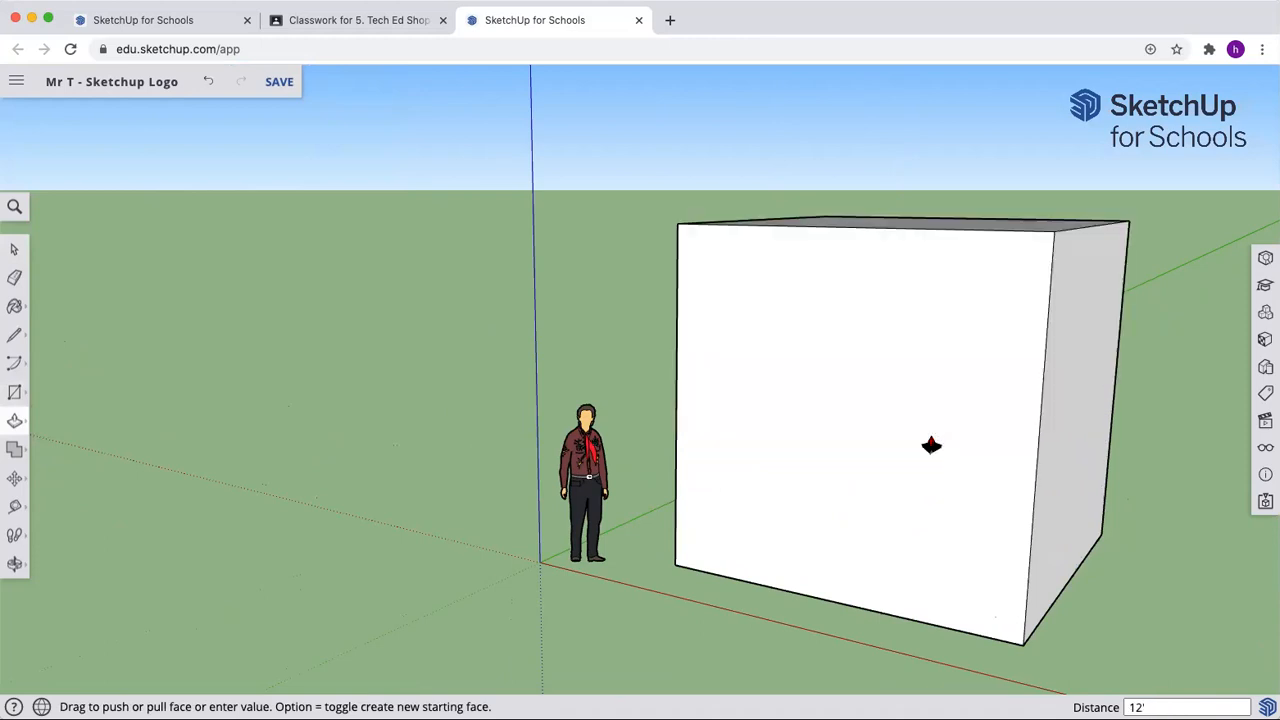
# - Measure the cube's front and side bottom edges and its vertical corner edge with the Tape Measure
pyautogui.click(14, 506)
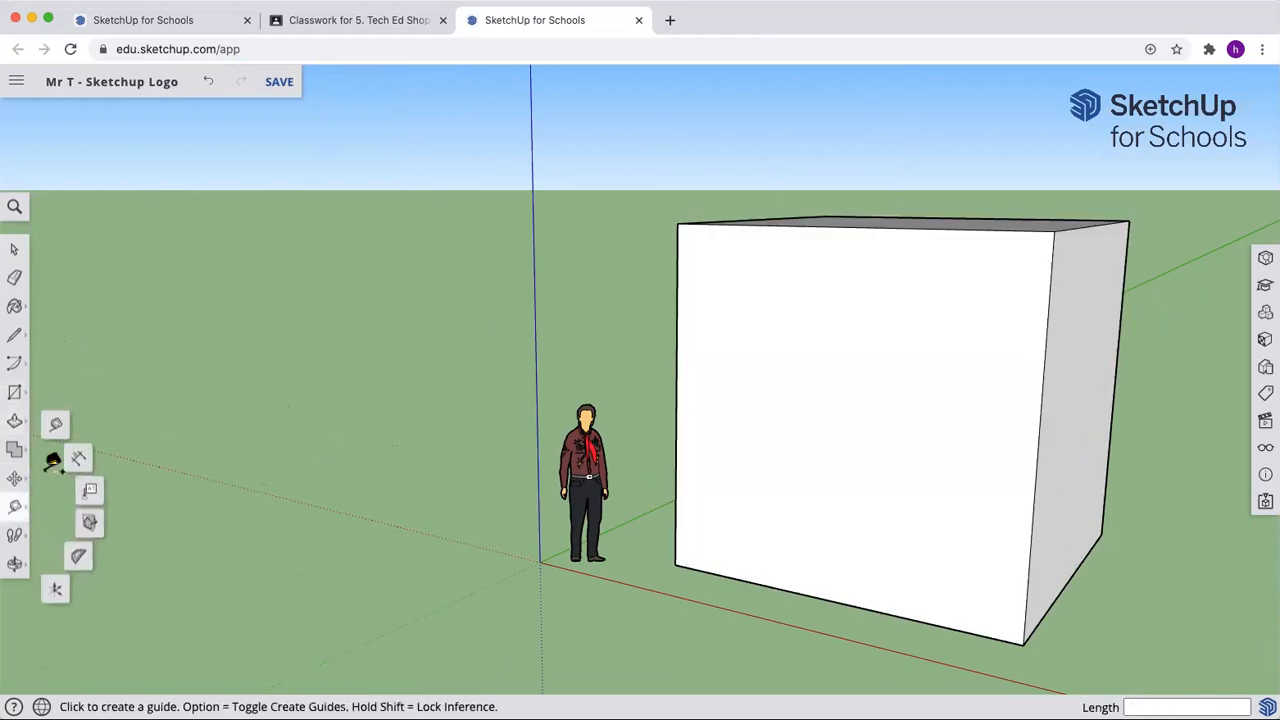
pyautogui.click(677, 563)
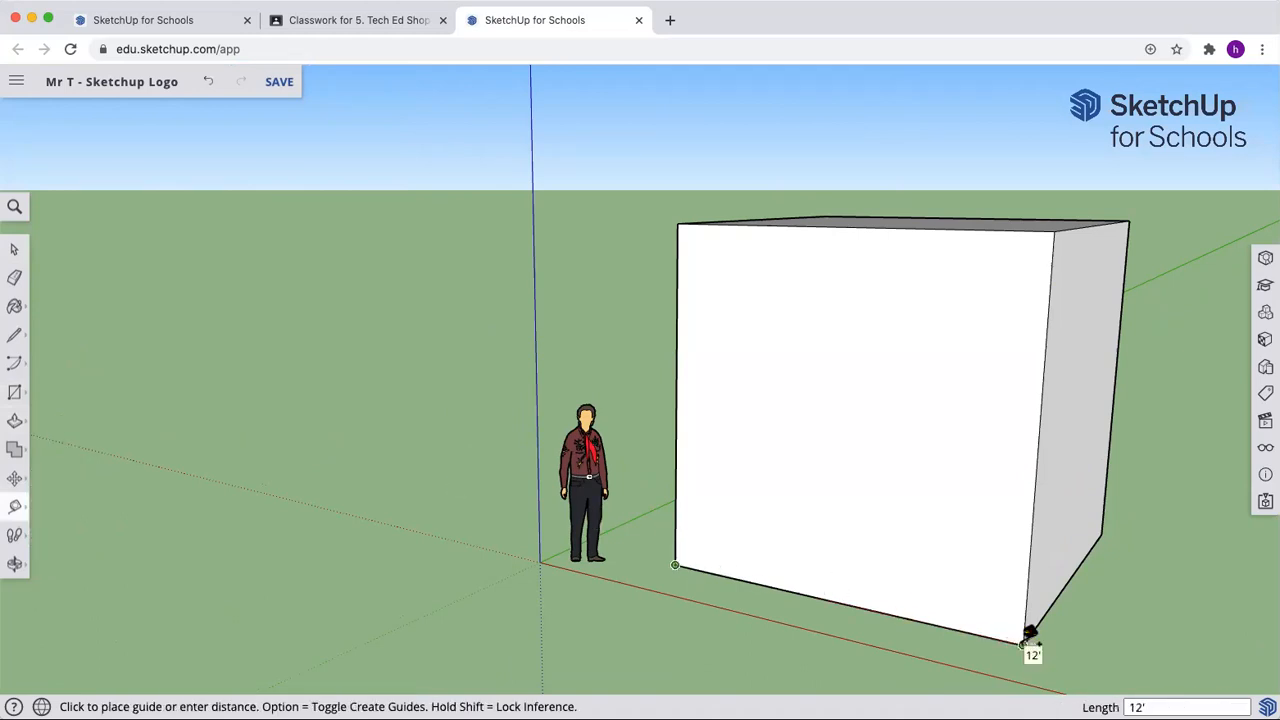
pyautogui.scroll(3, 1030, 635)
pyautogui.scroll(-1, 1030, 635)
pyautogui.scroll(2, 1030, 635)
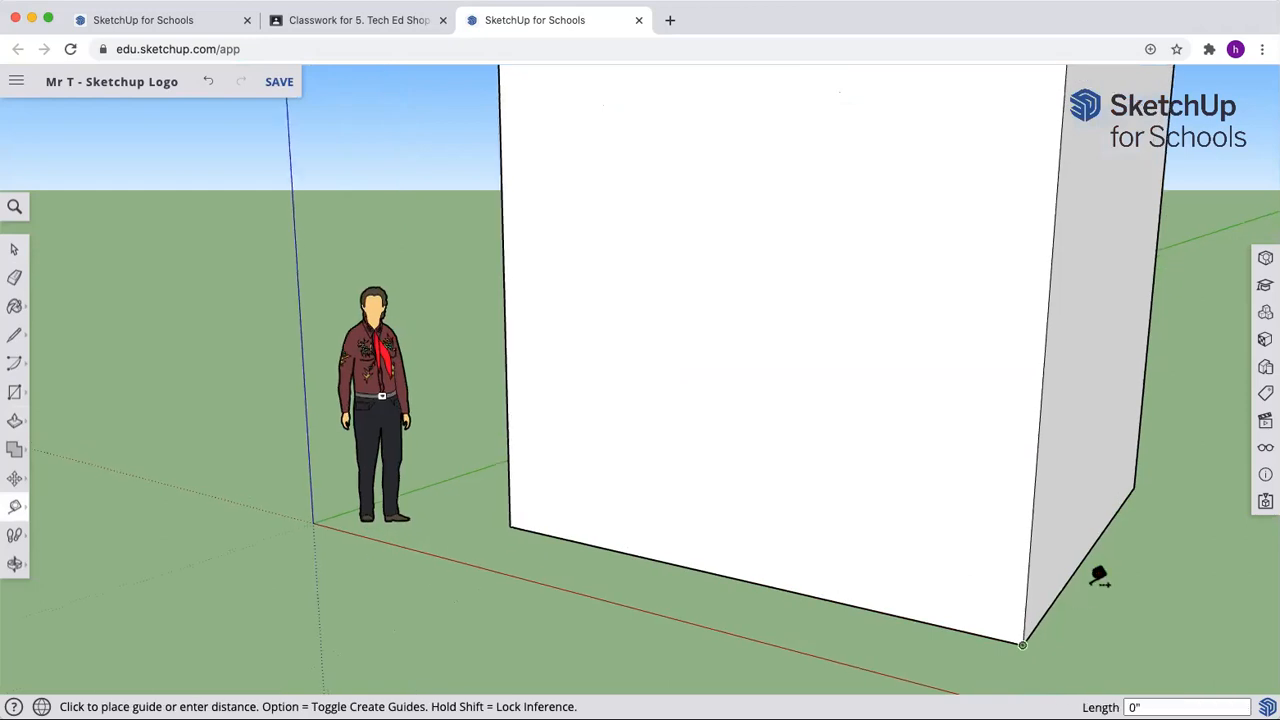
pyautogui.click(1114, 503)
pyautogui.scroll(-3, 1037, 509)
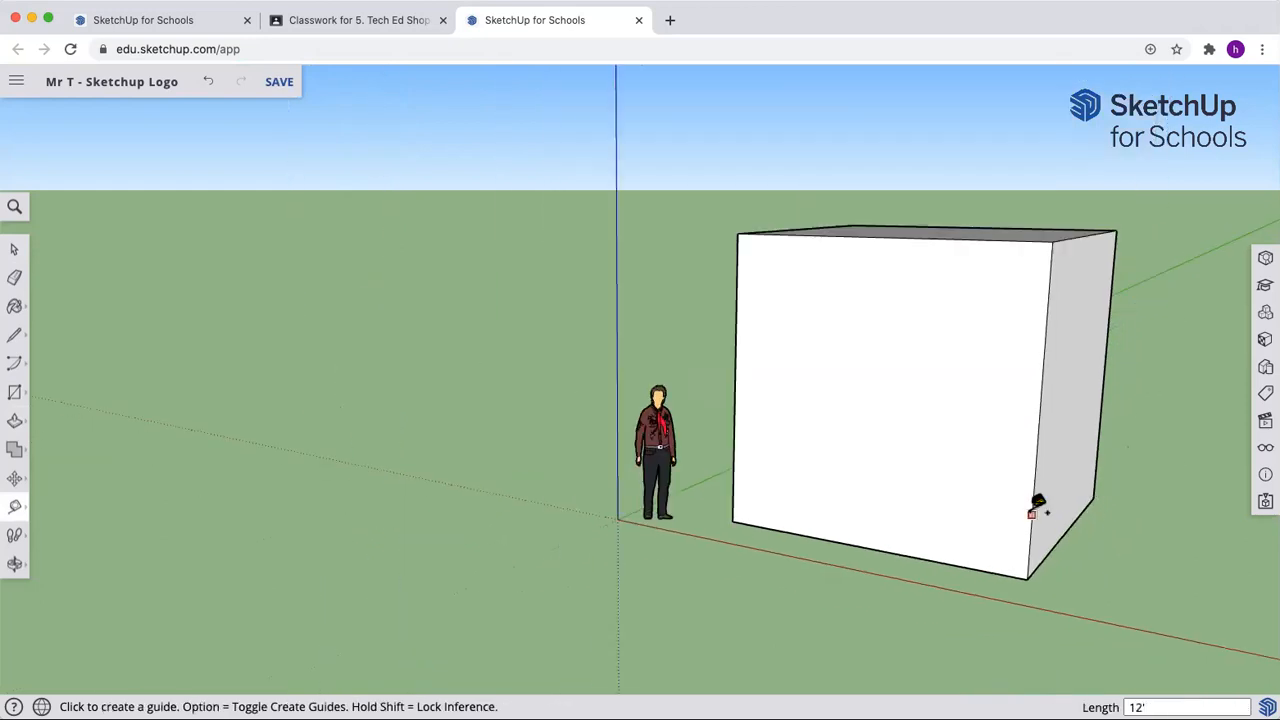
pyautogui.click(1052, 241)
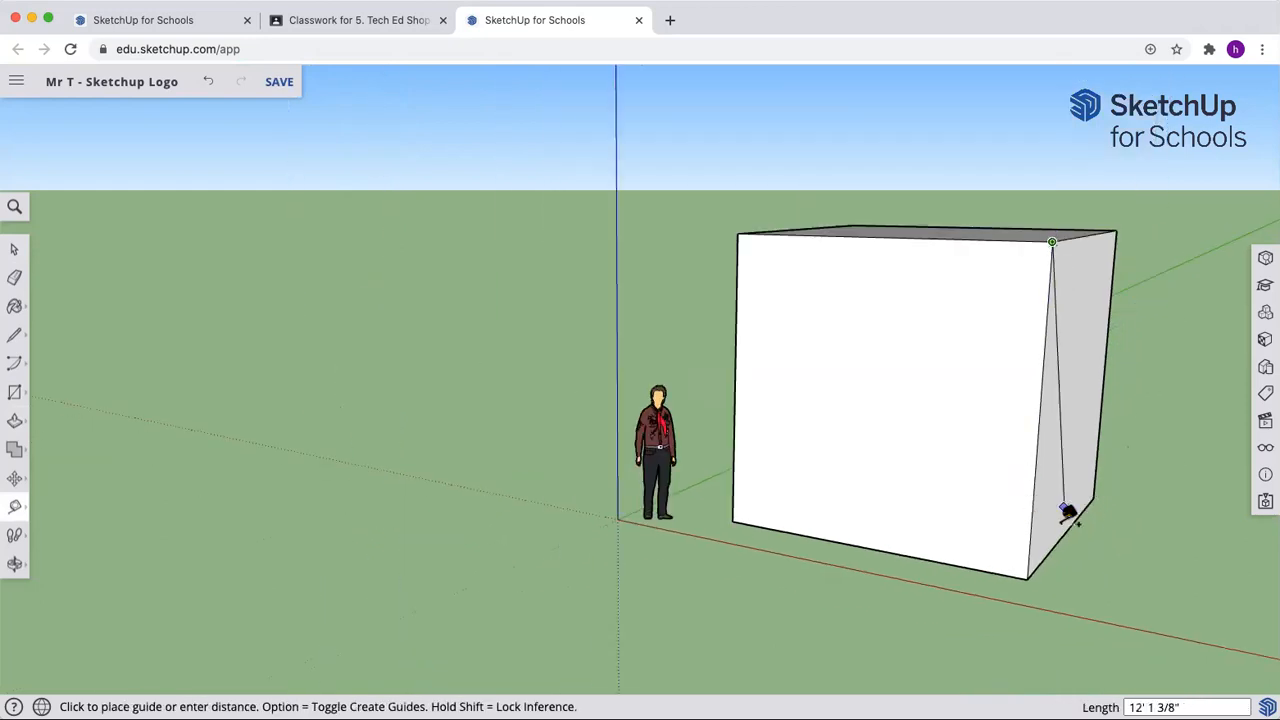
pyautogui.click(1028, 576)
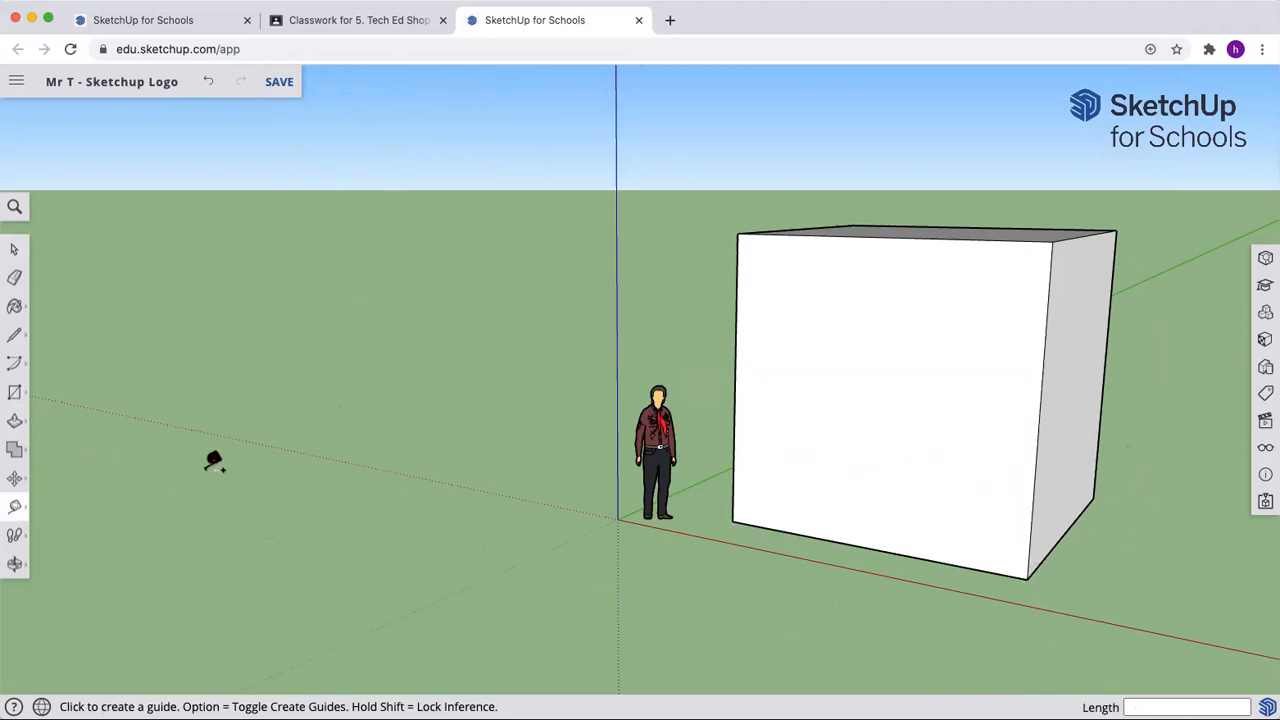
# - Select the whole cube and scale it down uniformly by its upper front corner nearest the figure, first to 0.50 and further to 0.25
pyautogui.click(16, 250)
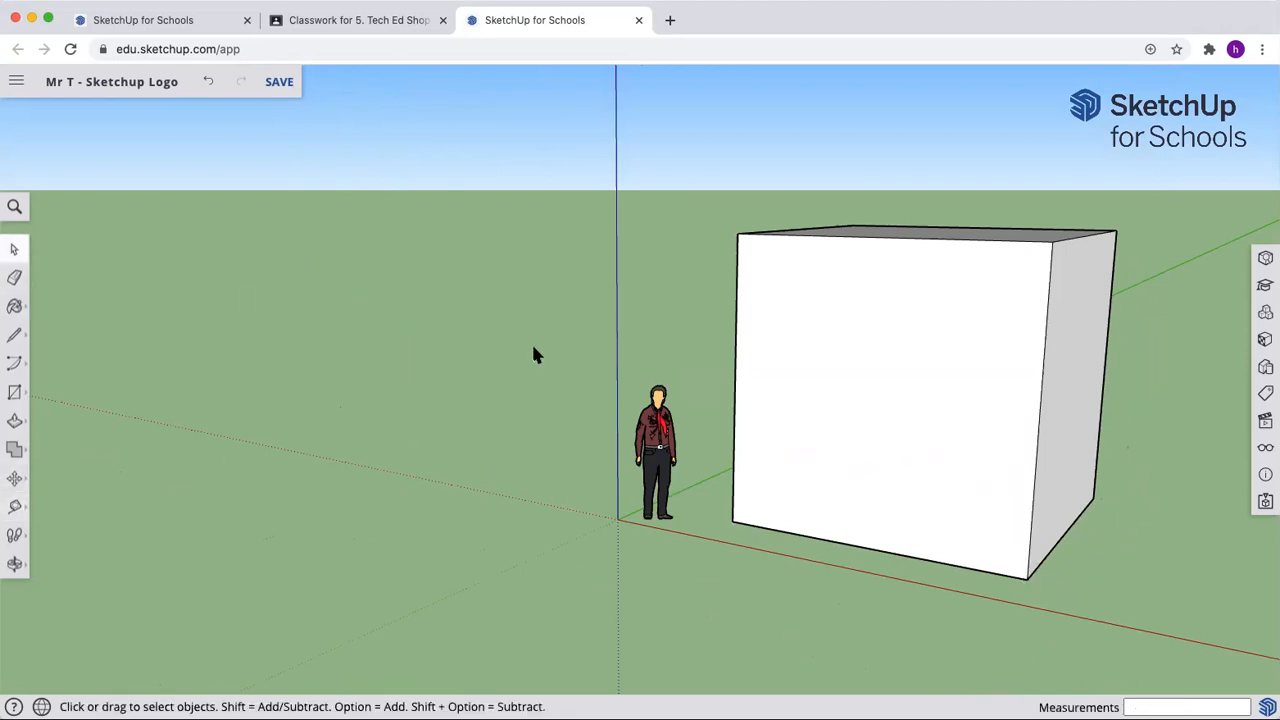
pyautogui.tripleClick(920, 404)
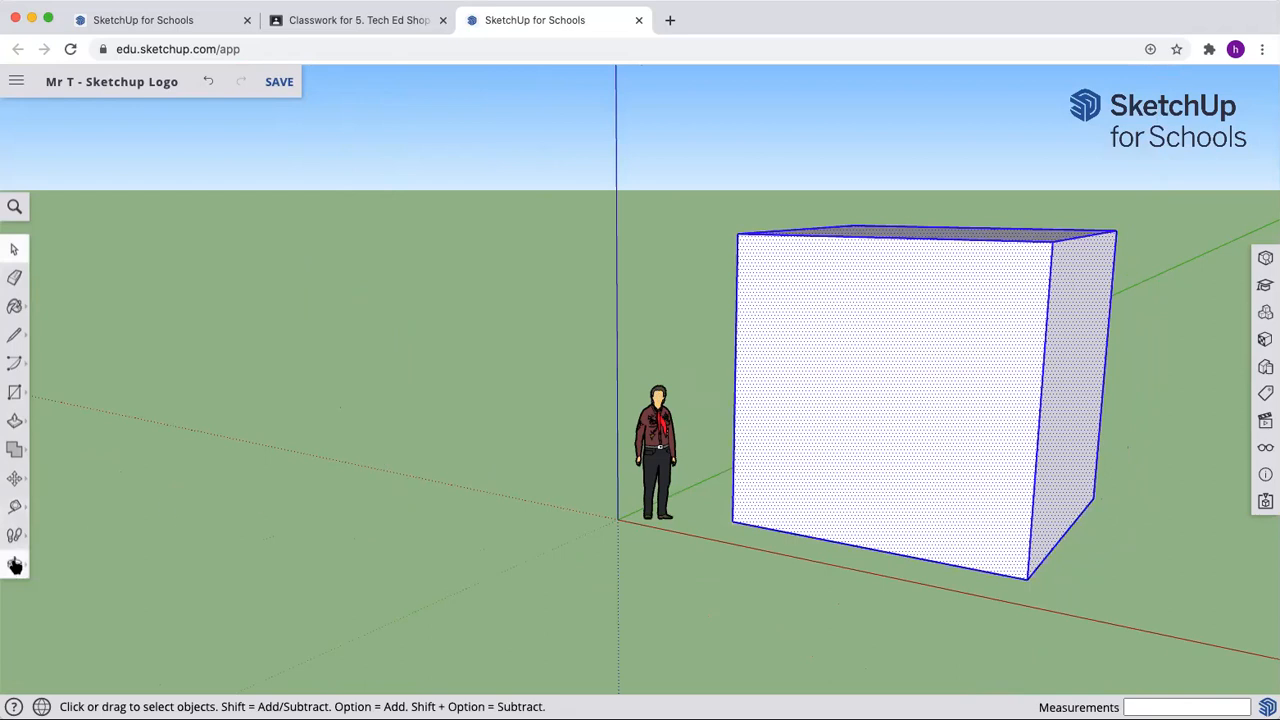
pyautogui.click(14, 508)
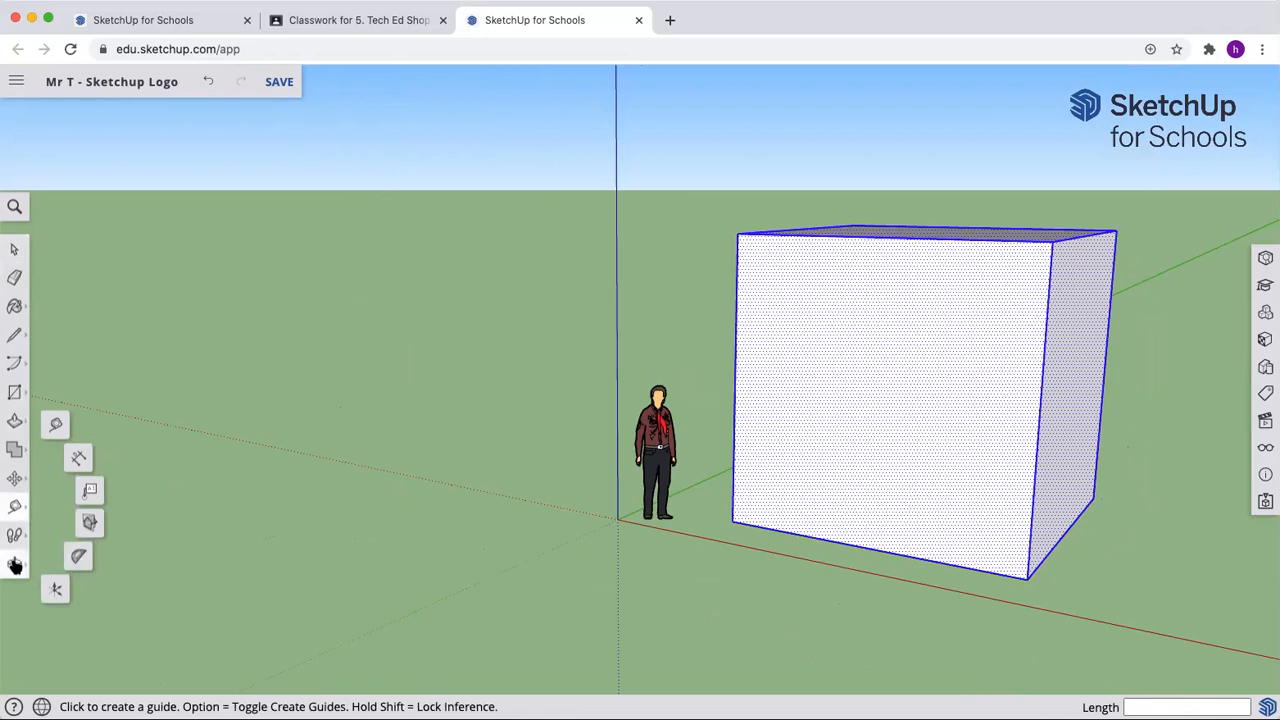
pyautogui.click(15, 480)
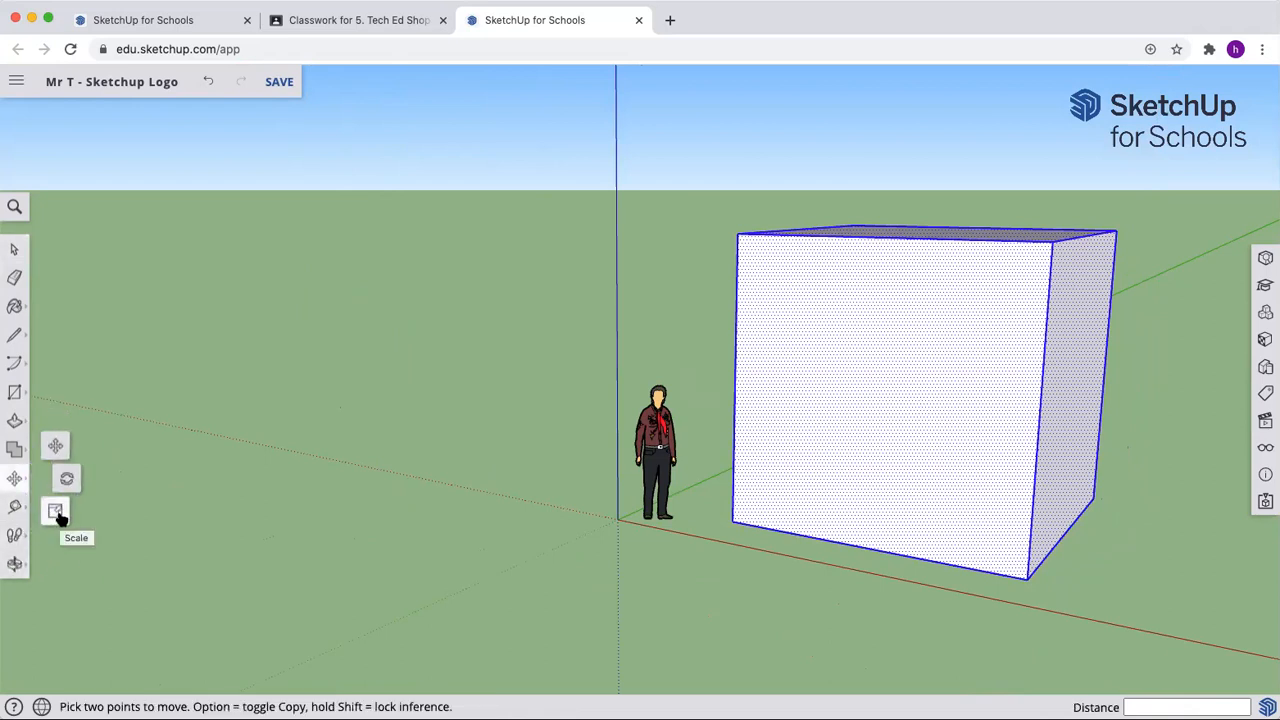
pyautogui.click(905, 358)
pyautogui.doubleClick(905, 358)
pyautogui.click(905, 362)
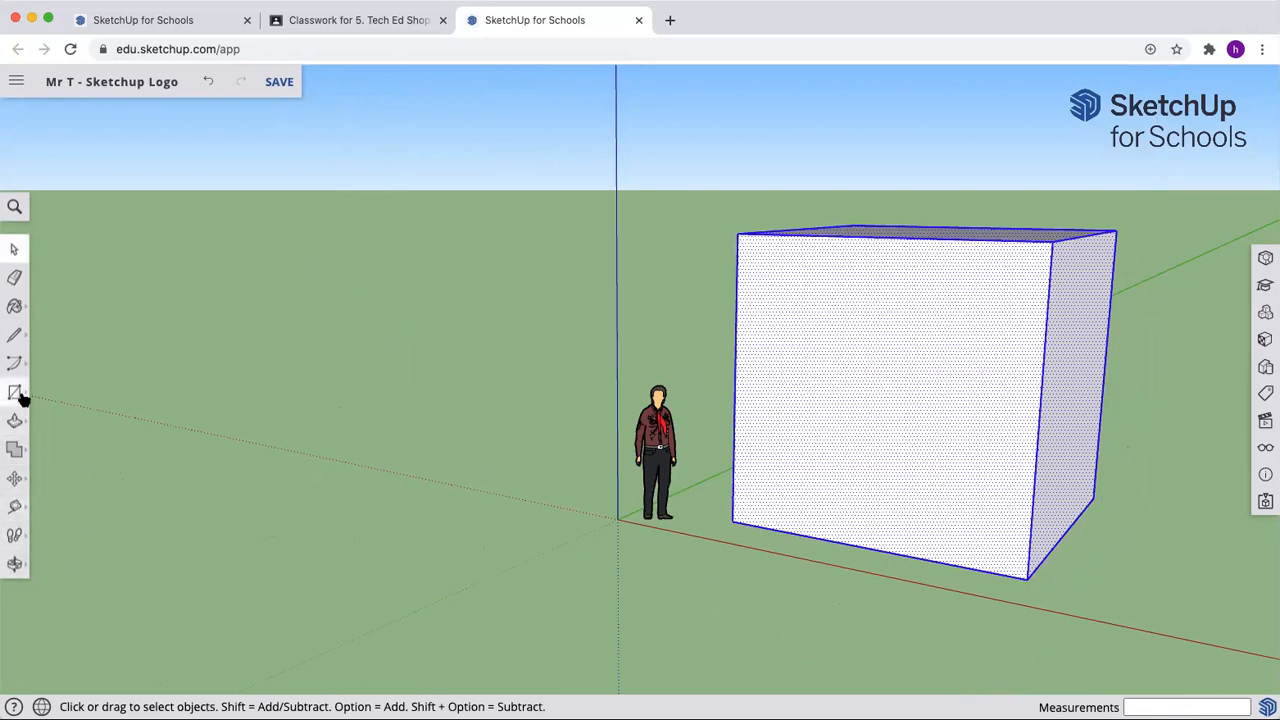
pyautogui.click(14, 478)
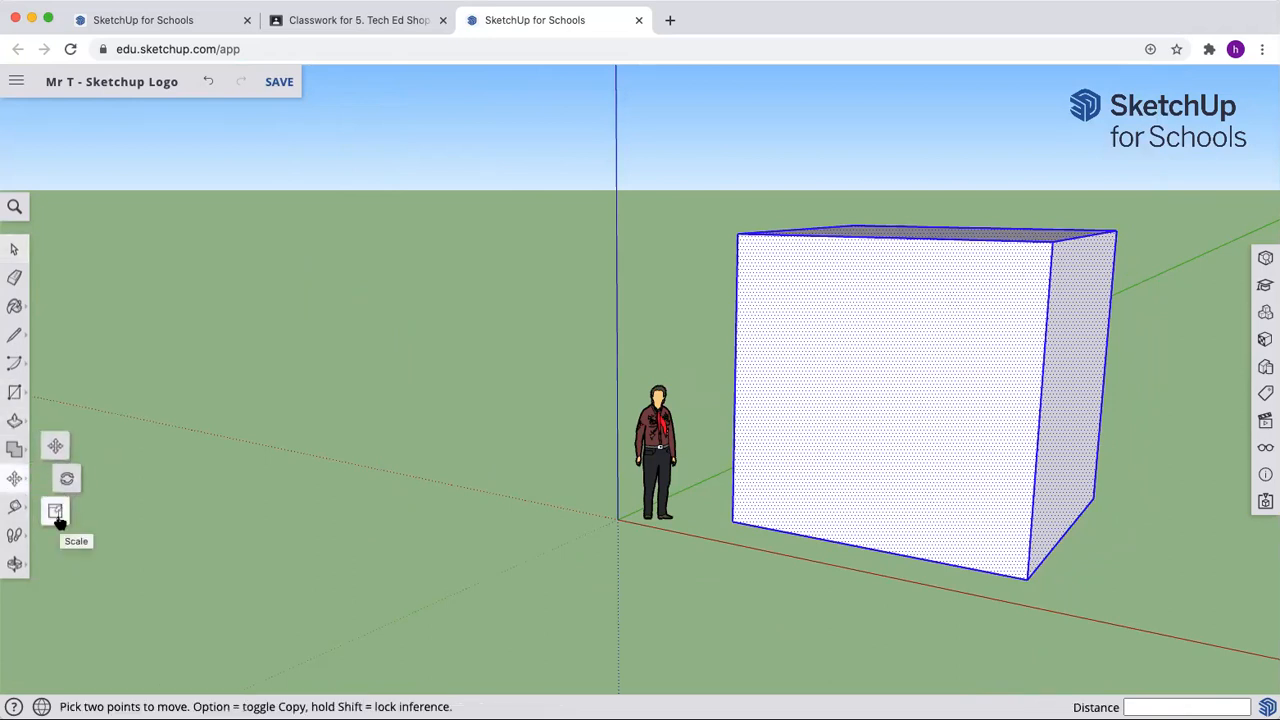
pyautogui.click(56, 513)
pyautogui.moveTo(736, 237); pyautogui.dragTo(914, 366)
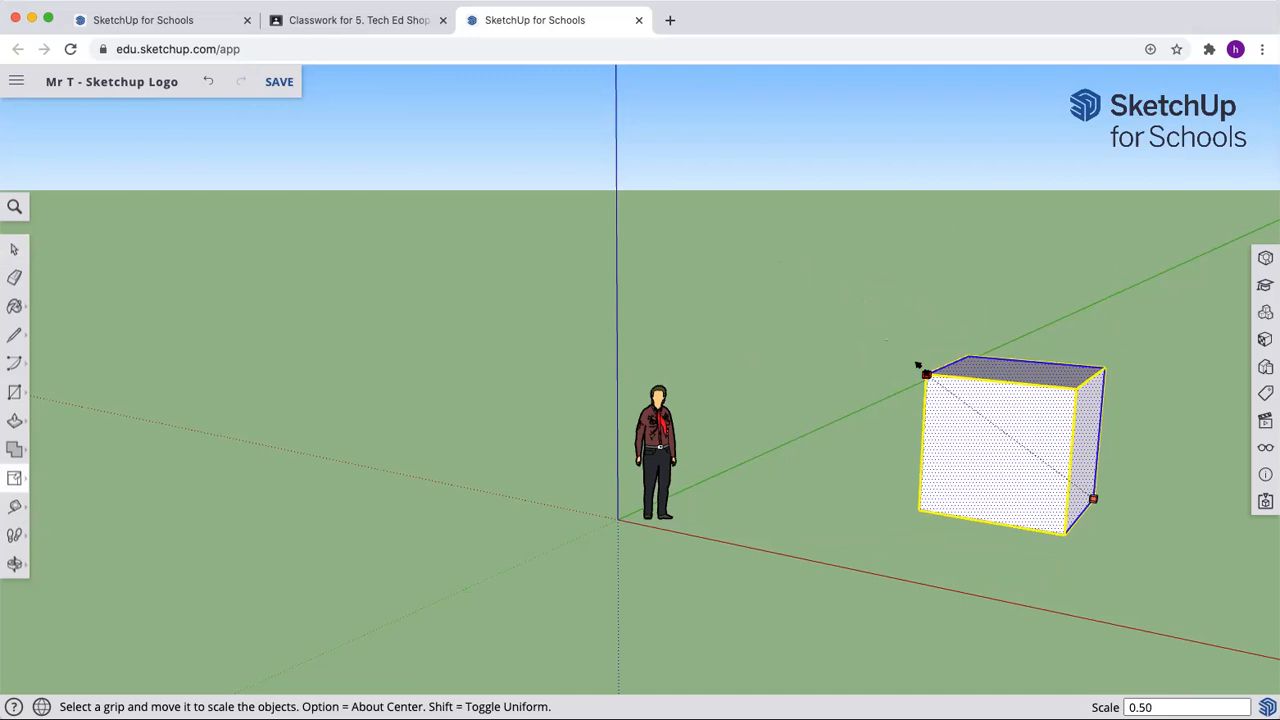
pyautogui.moveTo(935, 384); pyautogui.dragTo(1011, 444)
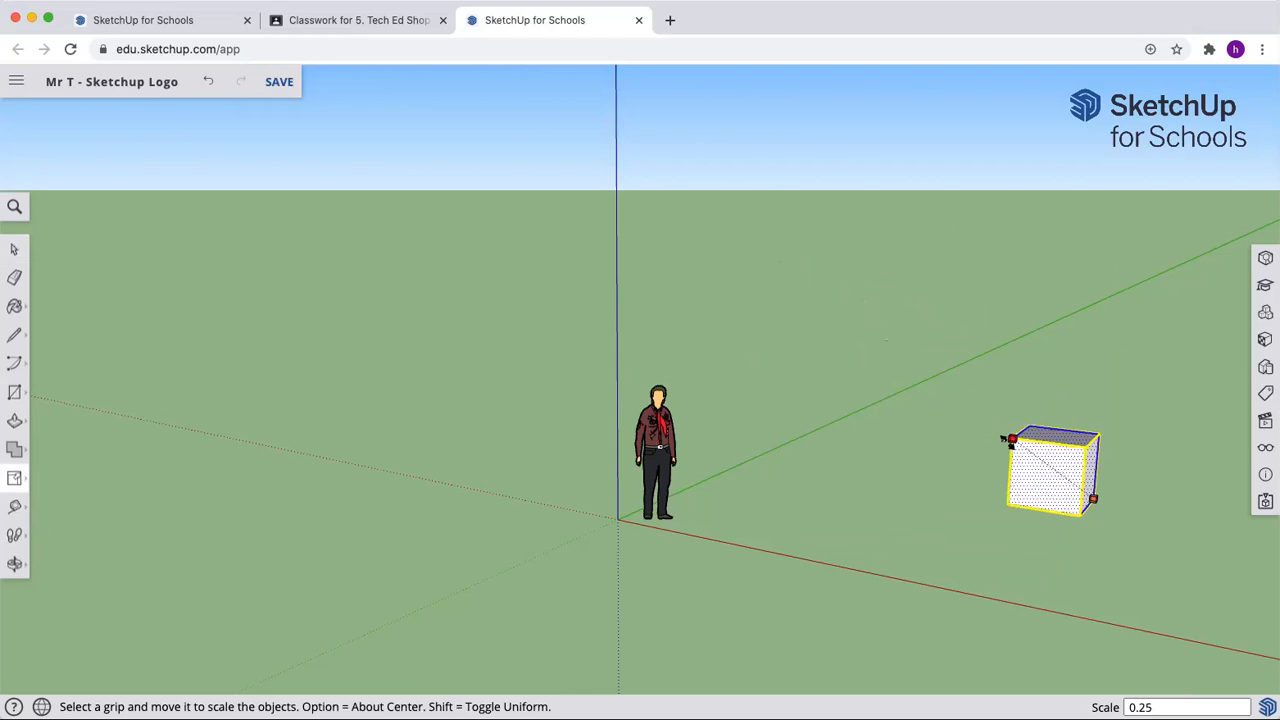
# - Confirm the cube's uniform scale of .25 and move the whole cube across the ground to beside the figure
pyautogui.moveTo(1004, 440); pyautogui.dragTo(1006, 442)
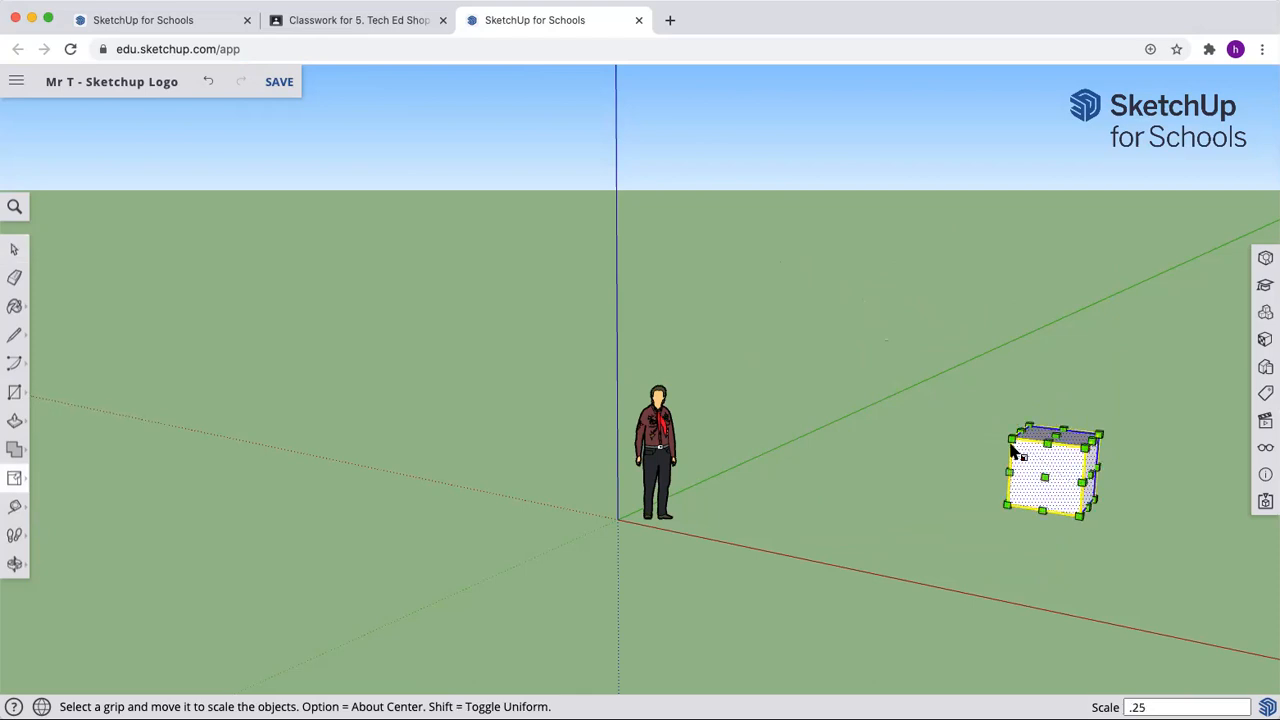
pyautogui.click(14, 478)
pyautogui.click(55, 445)
pyautogui.click(1047, 477)
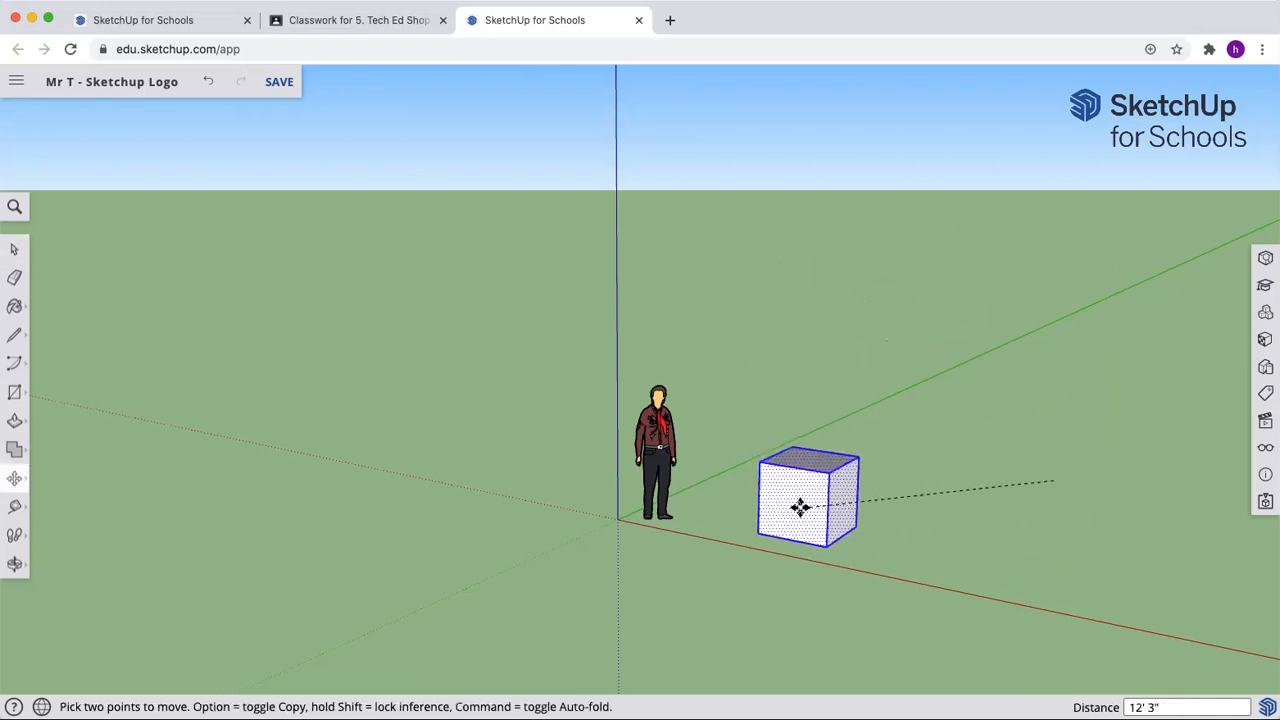
pyautogui.click(836, 458)
pyautogui.scroll(5, 836, 458)
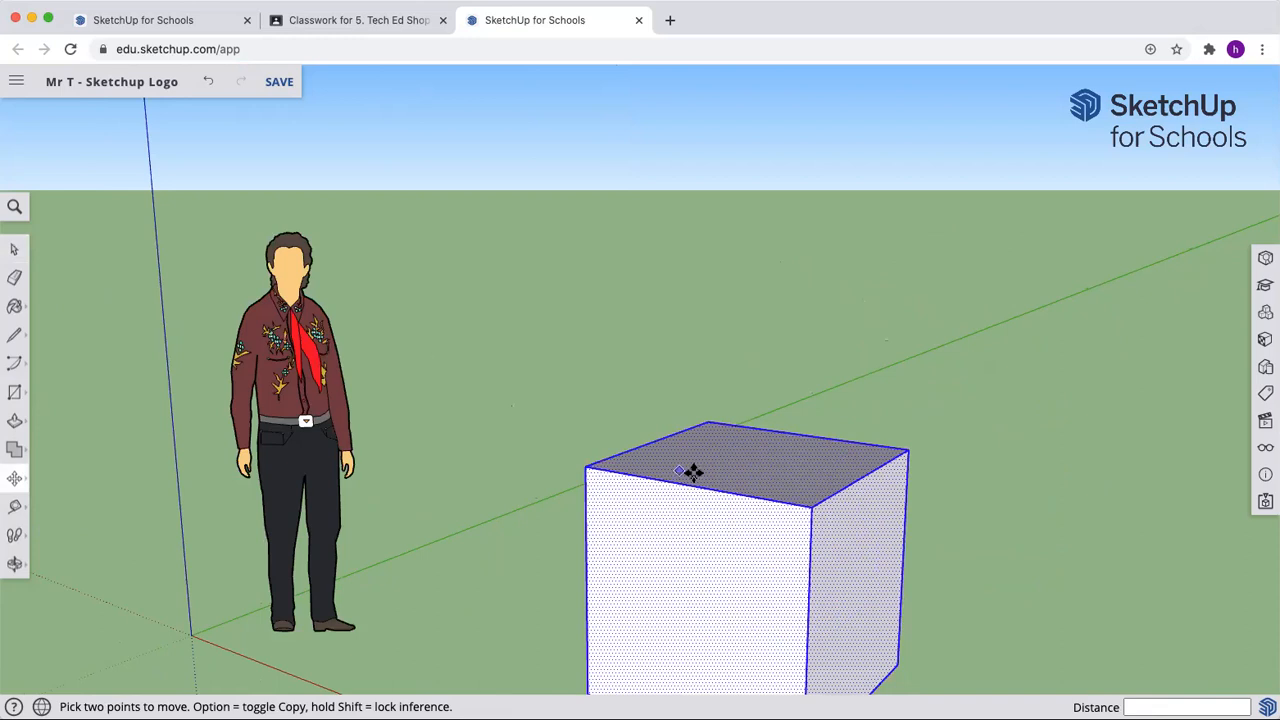
pyautogui.click(14, 250)
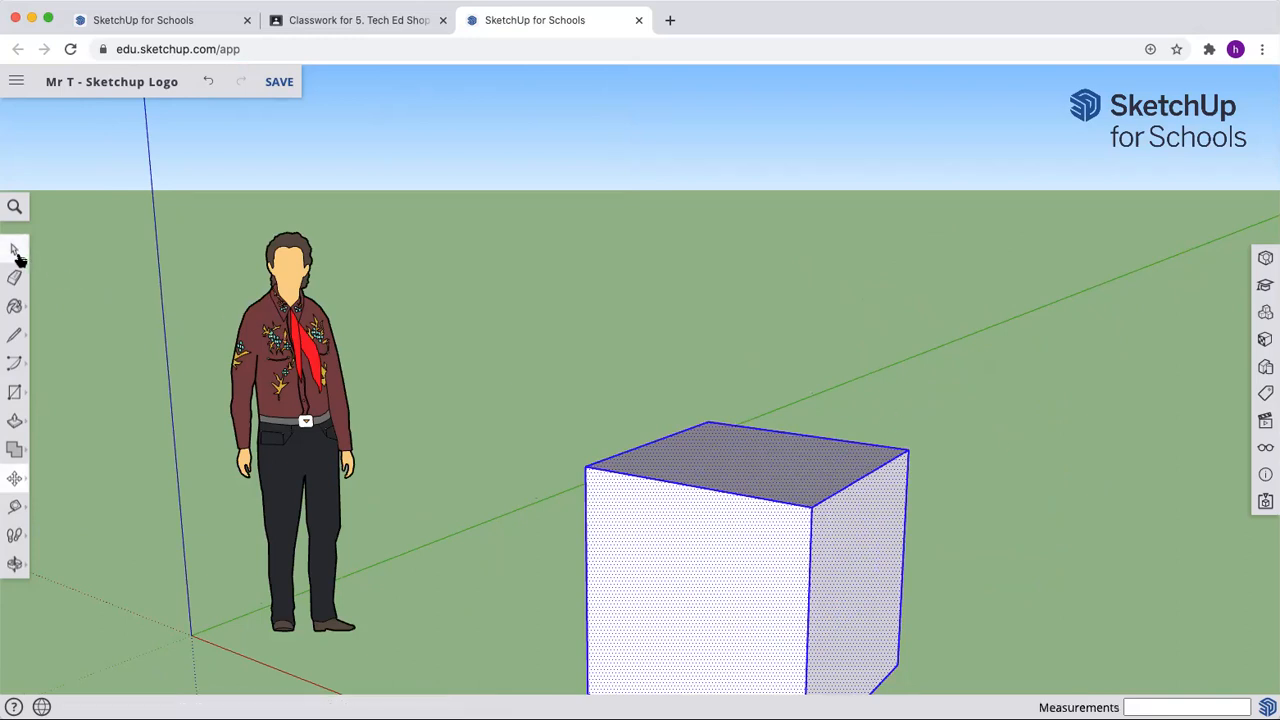
pyautogui.click(972, 378)
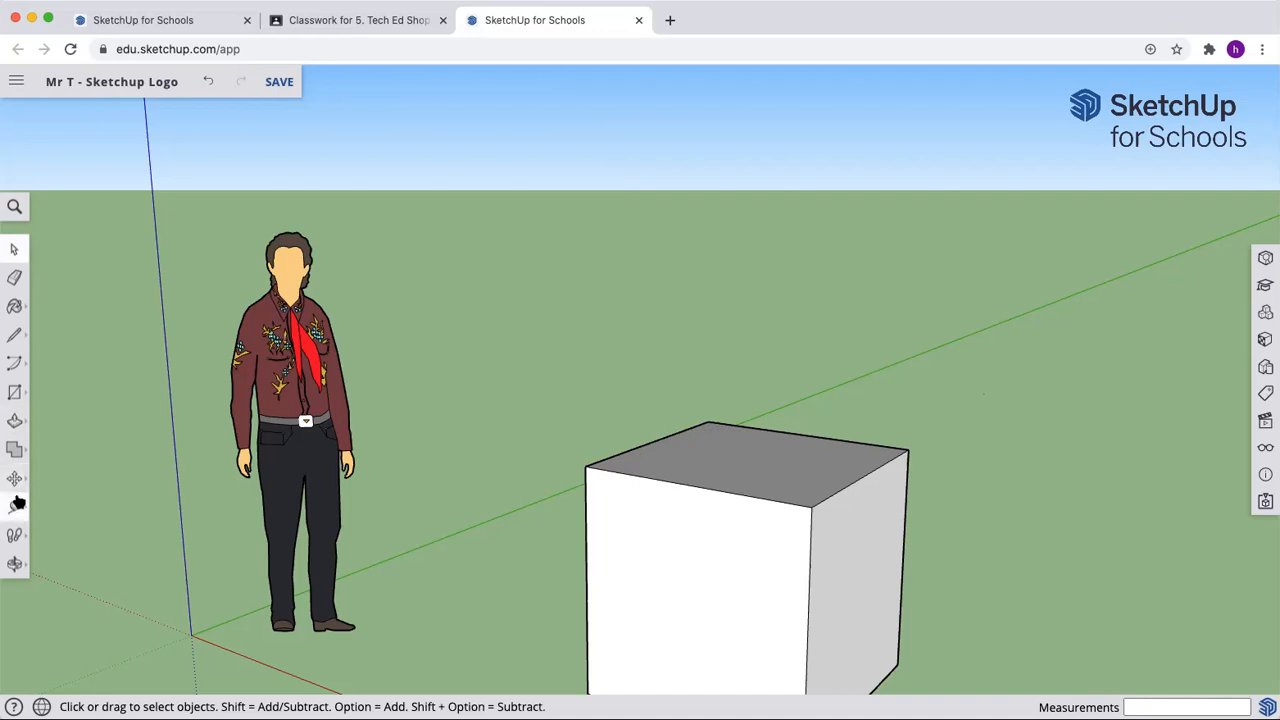
# - Draw a 2' by 2' square on the cube's top face, starting from the nearest front corner
pyautogui.click(15, 394)
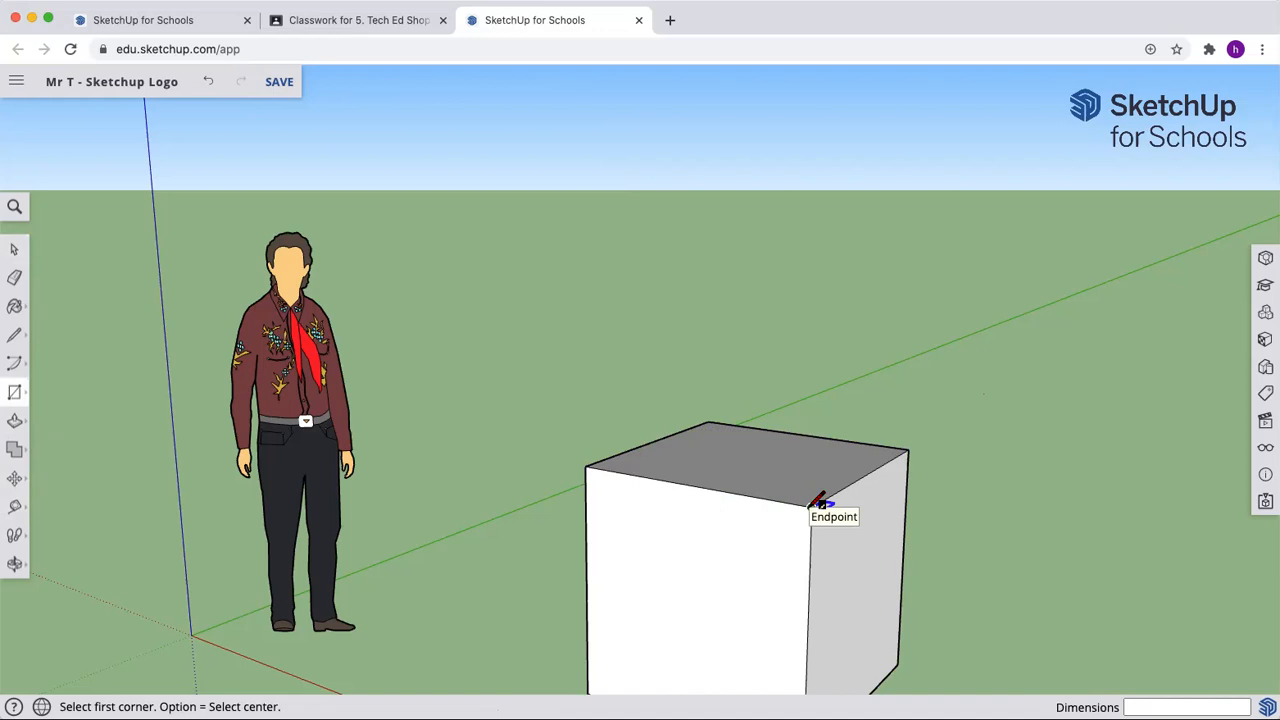
pyautogui.click(811, 506)
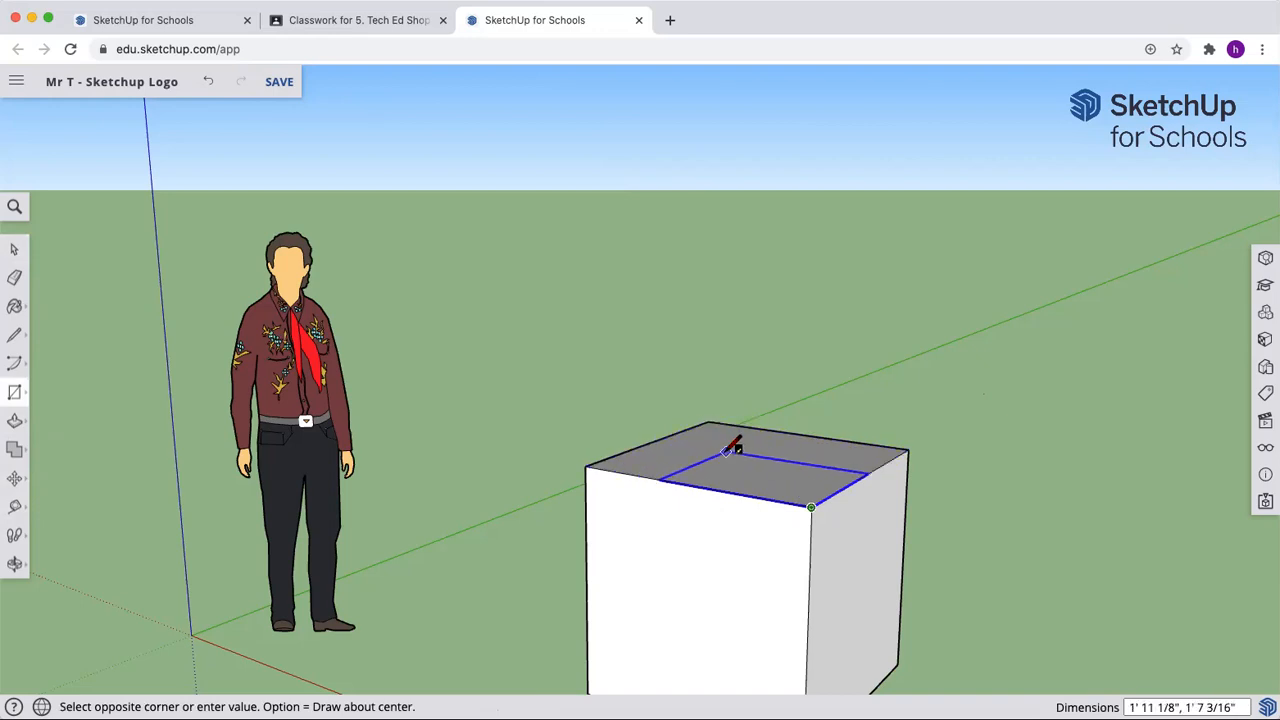
pyautogui.write("2', 2")
pyautogui.press('Return')
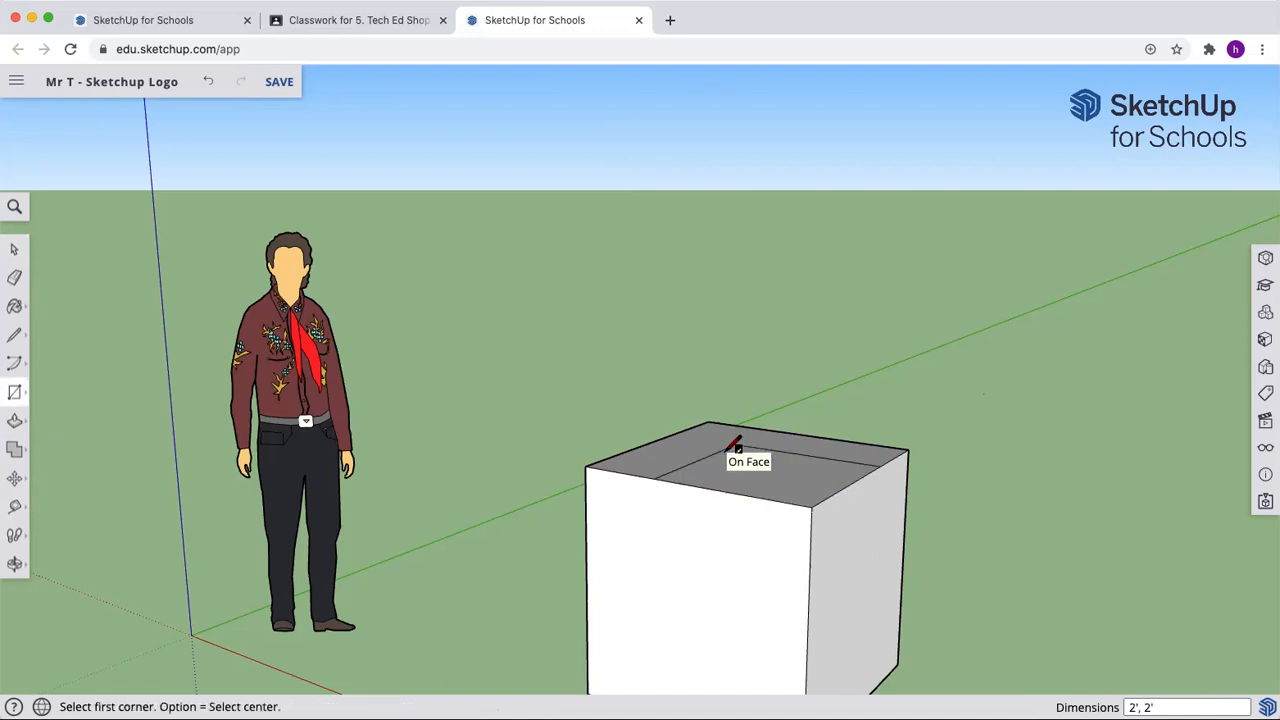
# - Draw a 1' by 1' square on the top face from the same front corner, inside the larger square
pyautogui.click(811, 505)
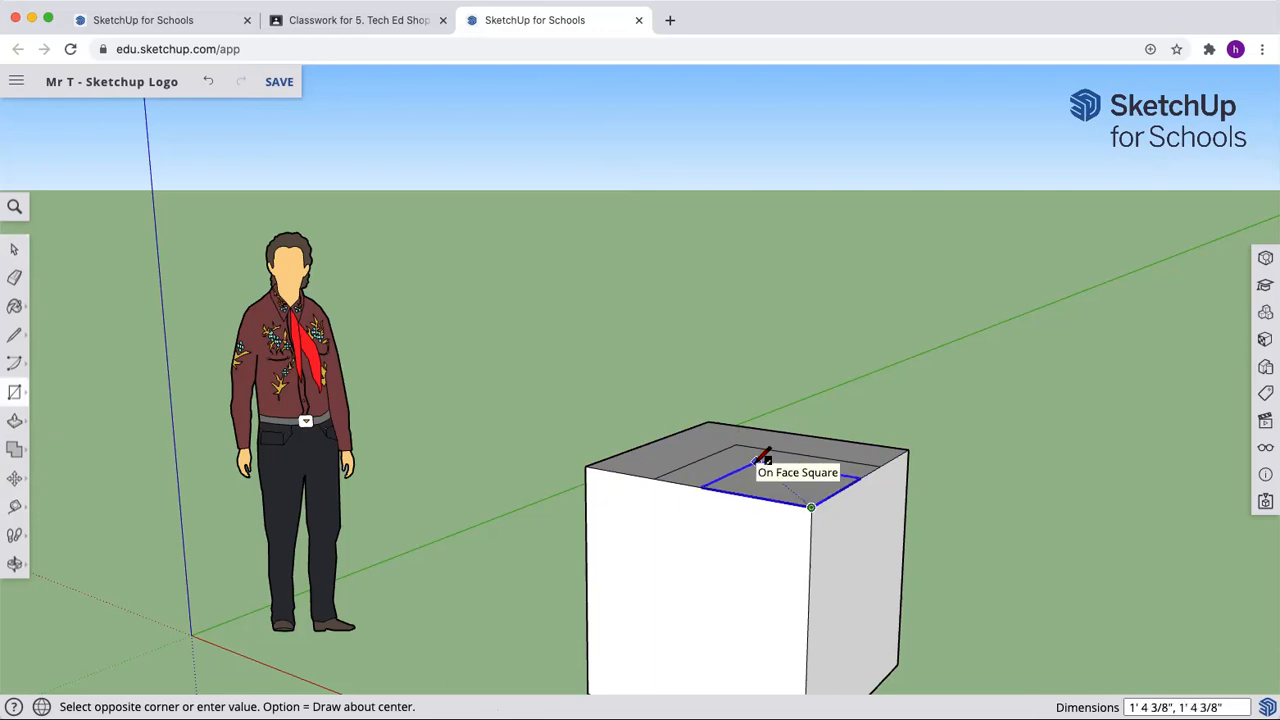
pyautogui.write("1', 1")
pyautogui.press('Return')
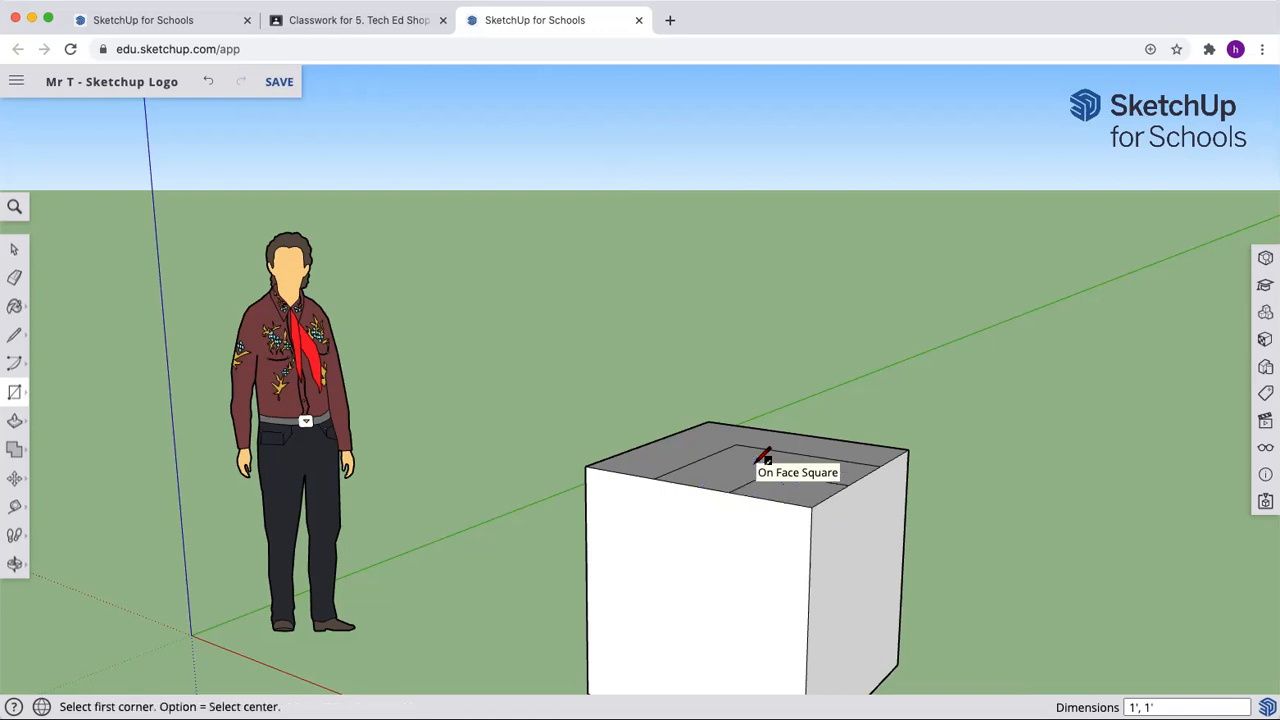
# - Push the small corner square on the top face down 2' with Push/Pull
pyautogui.scroll(-3, 1066, 477)
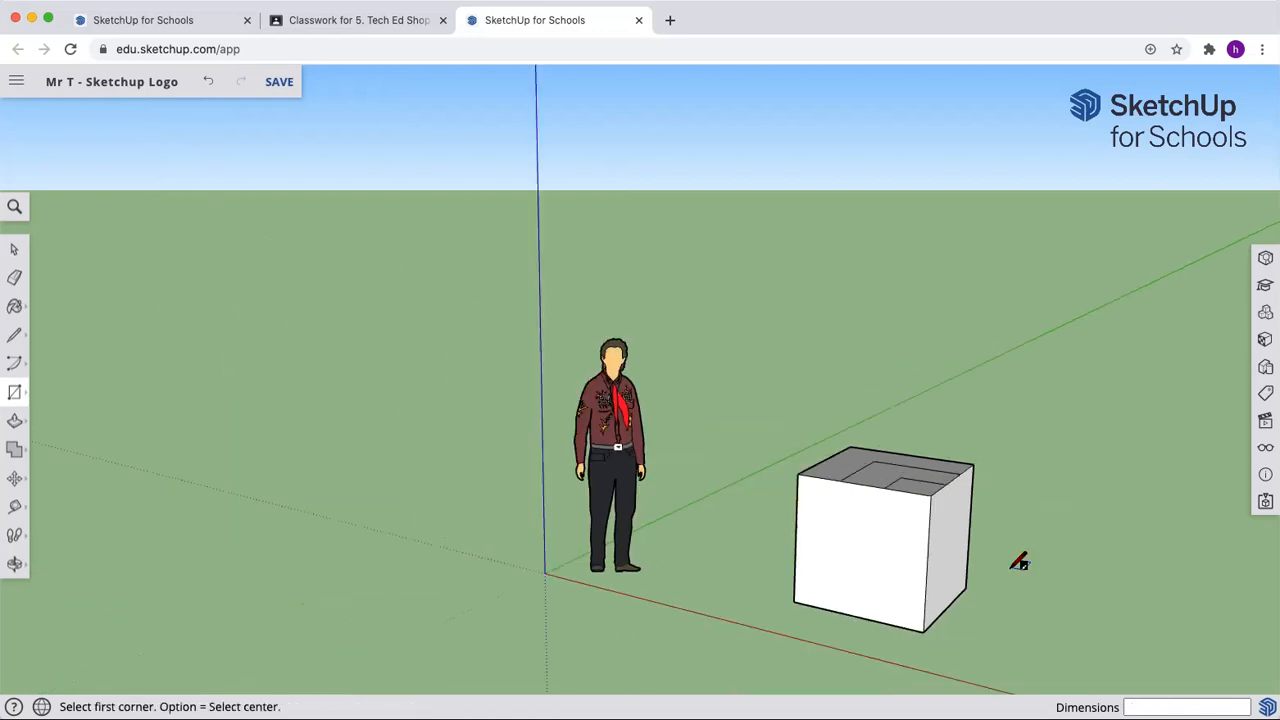
pyautogui.scroll(2, 960, 563)
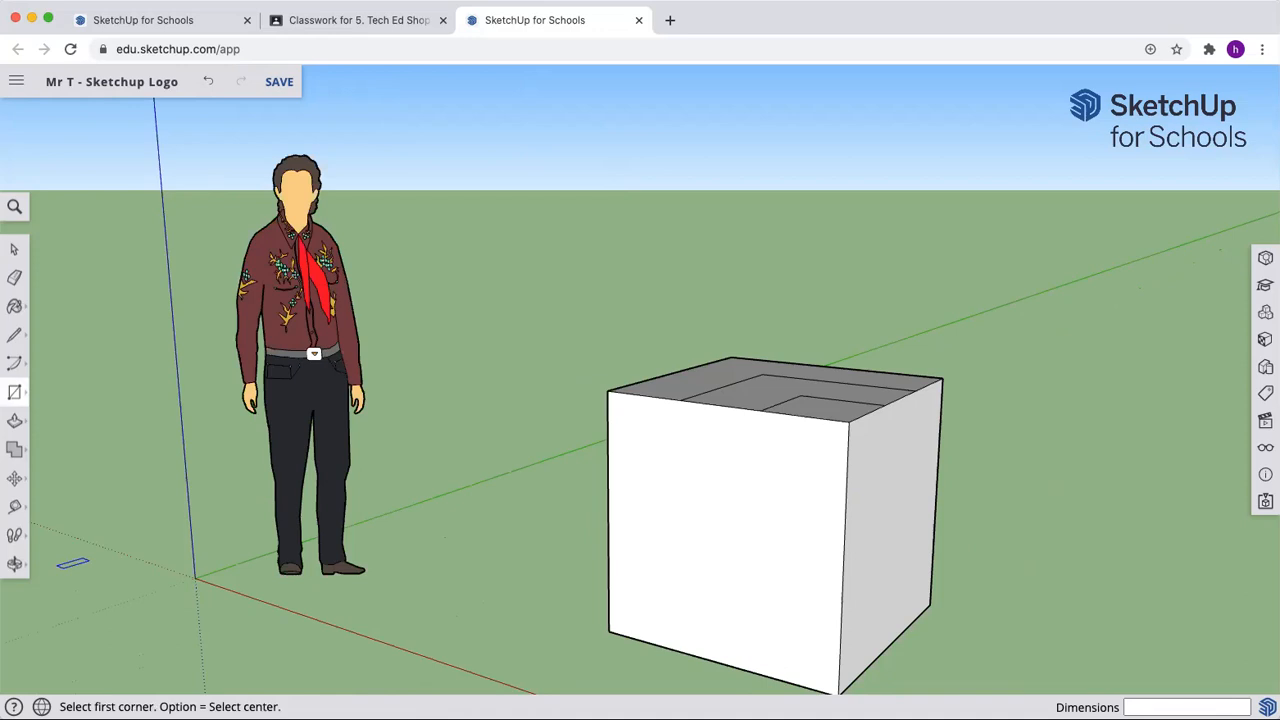
pyautogui.click(15, 420)
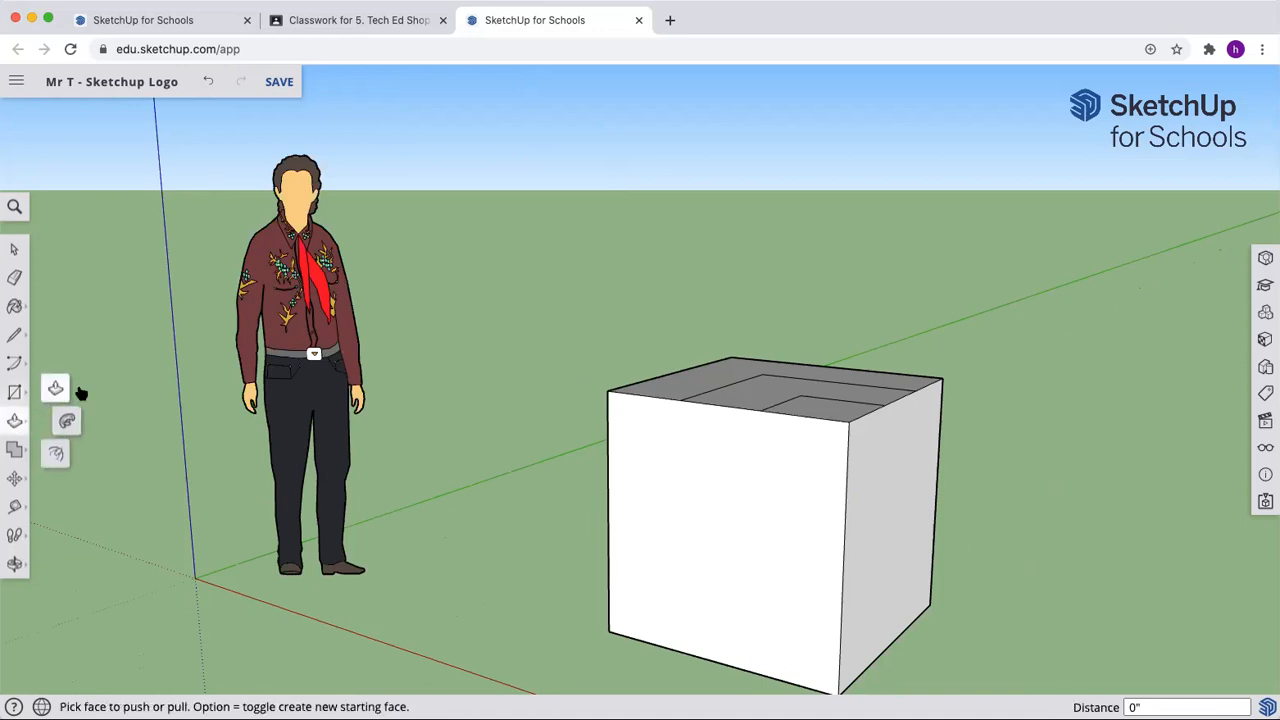
pyautogui.moveTo(827, 418); pyautogui.dragTo(828, 563)
pyautogui.write('2')
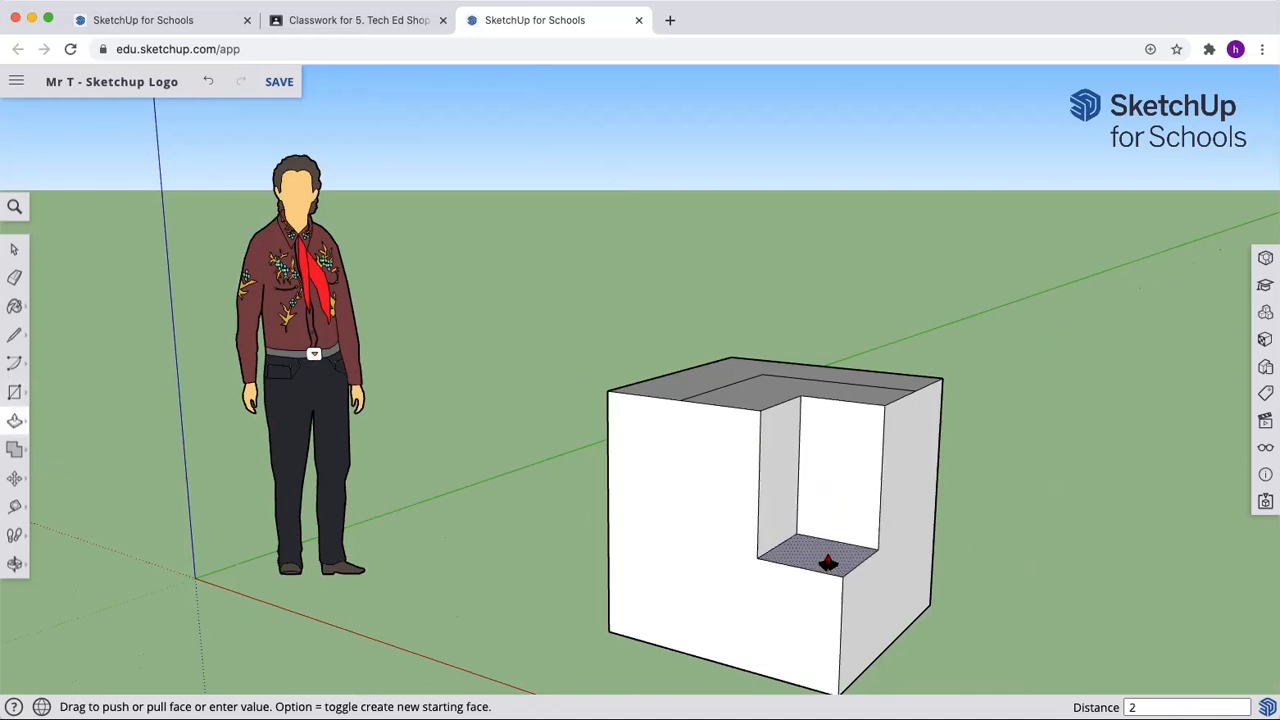
pyautogui.press('Return')
# - Push the L-shaped face around the corner cutout down 1' to form the middle step
pyautogui.moveTo(753, 410); pyautogui.dragTo(750, 485)
pyautogui.write('1')
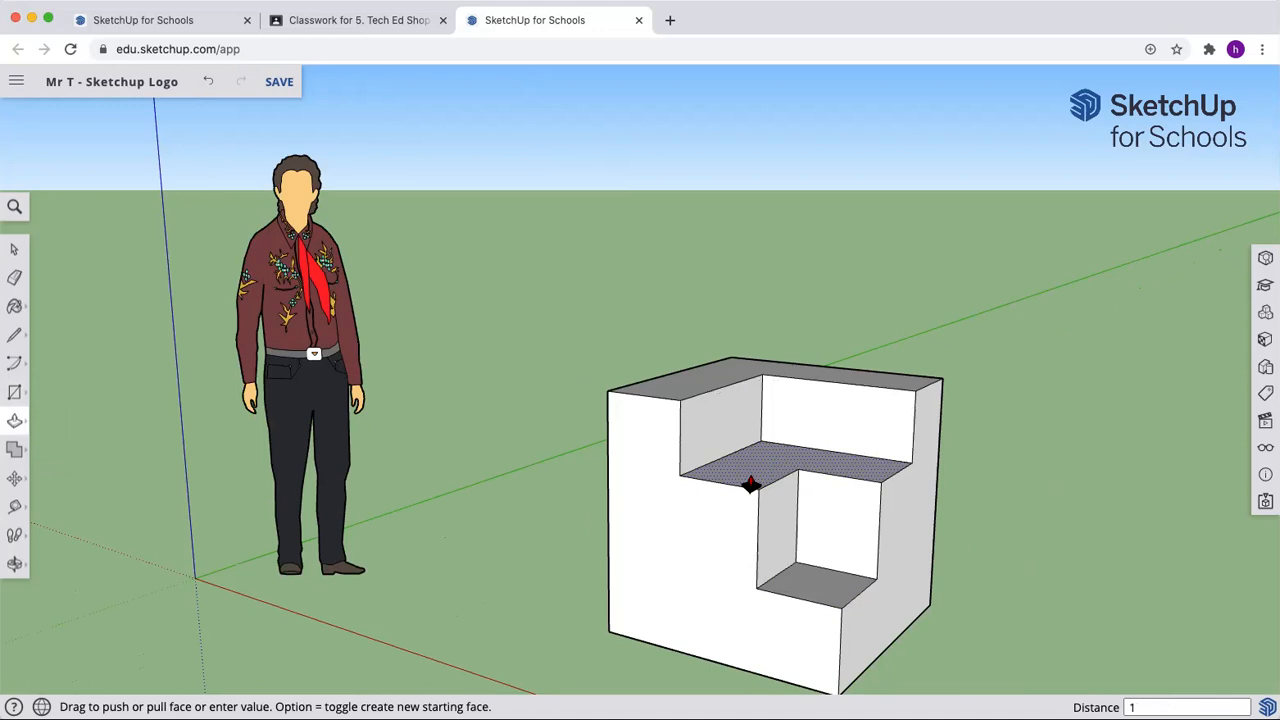
pyautogui.press('Return')
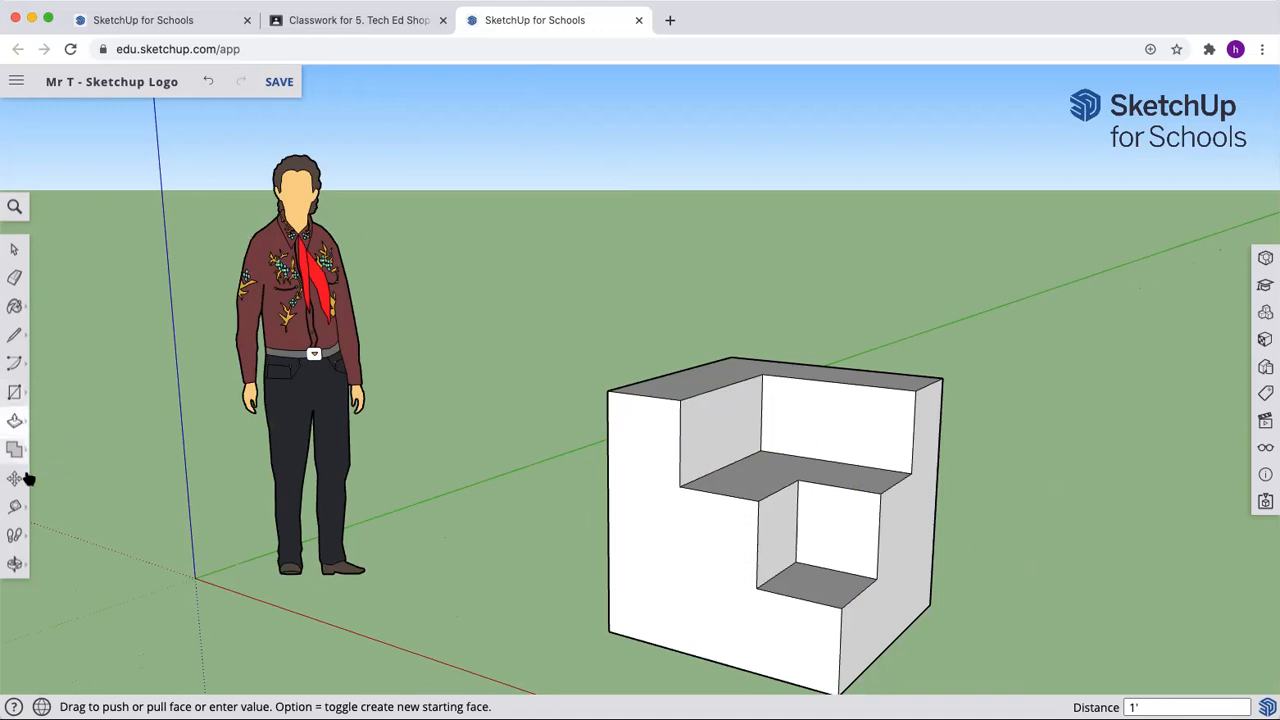
# - Paint all faces of the stepped cube with the red TG_tie material
pyautogui.click(14, 307)
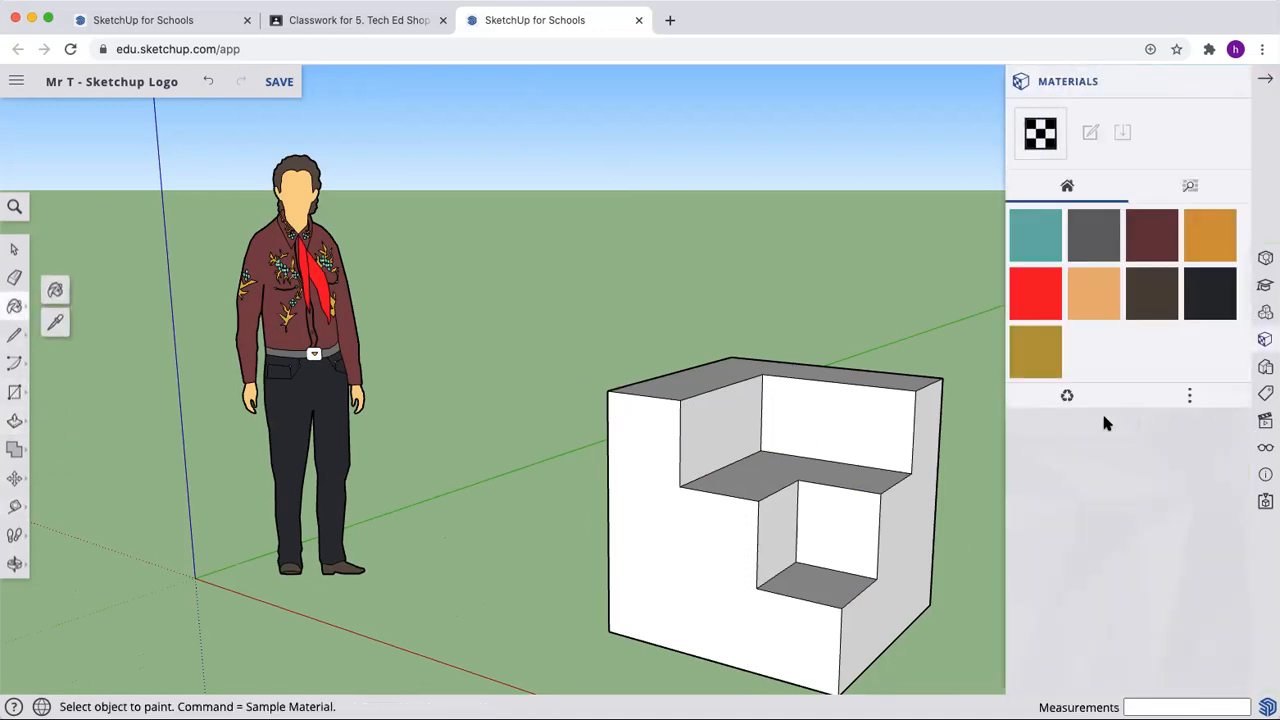
pyautogui.click(1042, 310)
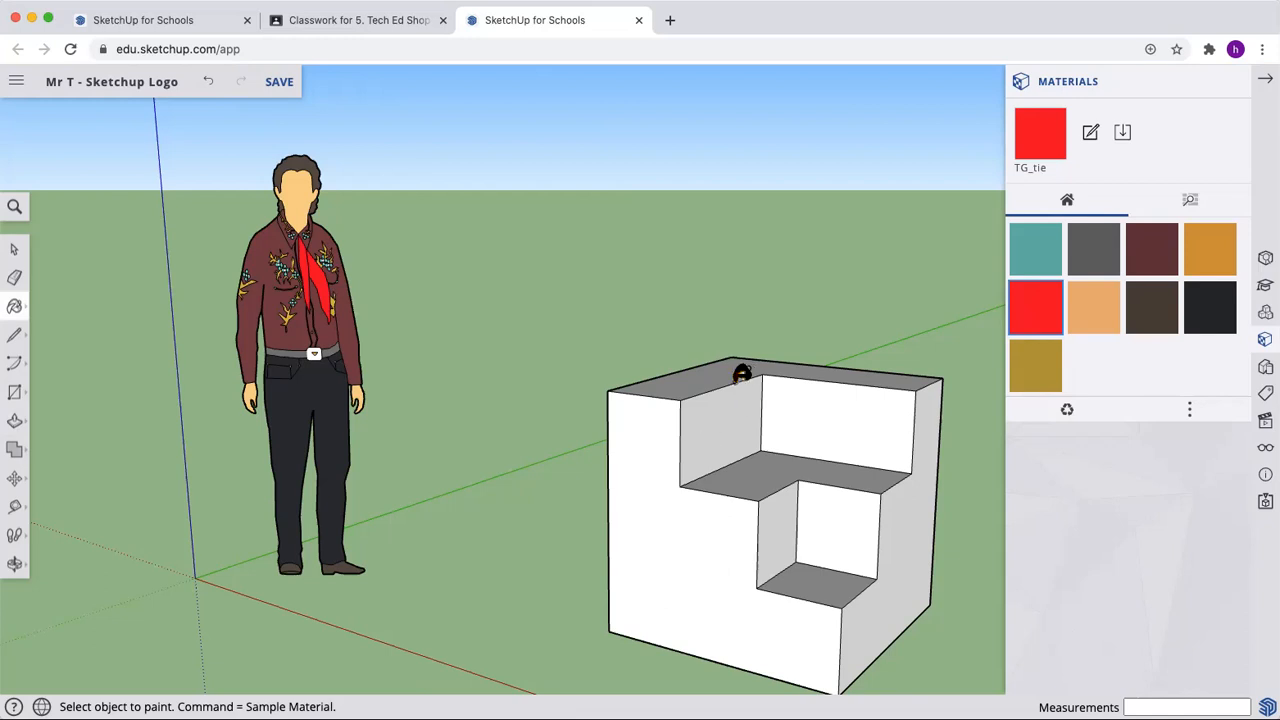
pyautogui.keyDown('ctrl'); pyautogui.click(664, 464); pyautogui.keyUp('ctrl')
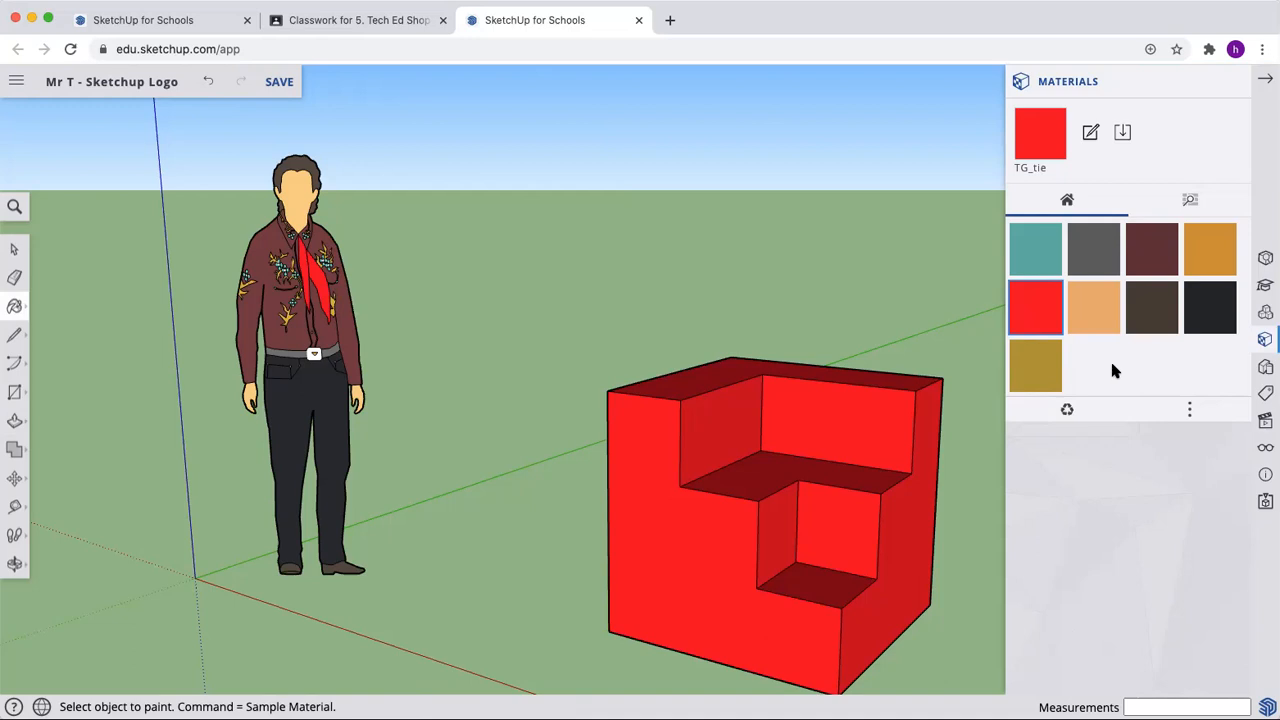
# - Browse the material library's categories, including the 3d Printing swatches
pyautogui.click(1190, 206)
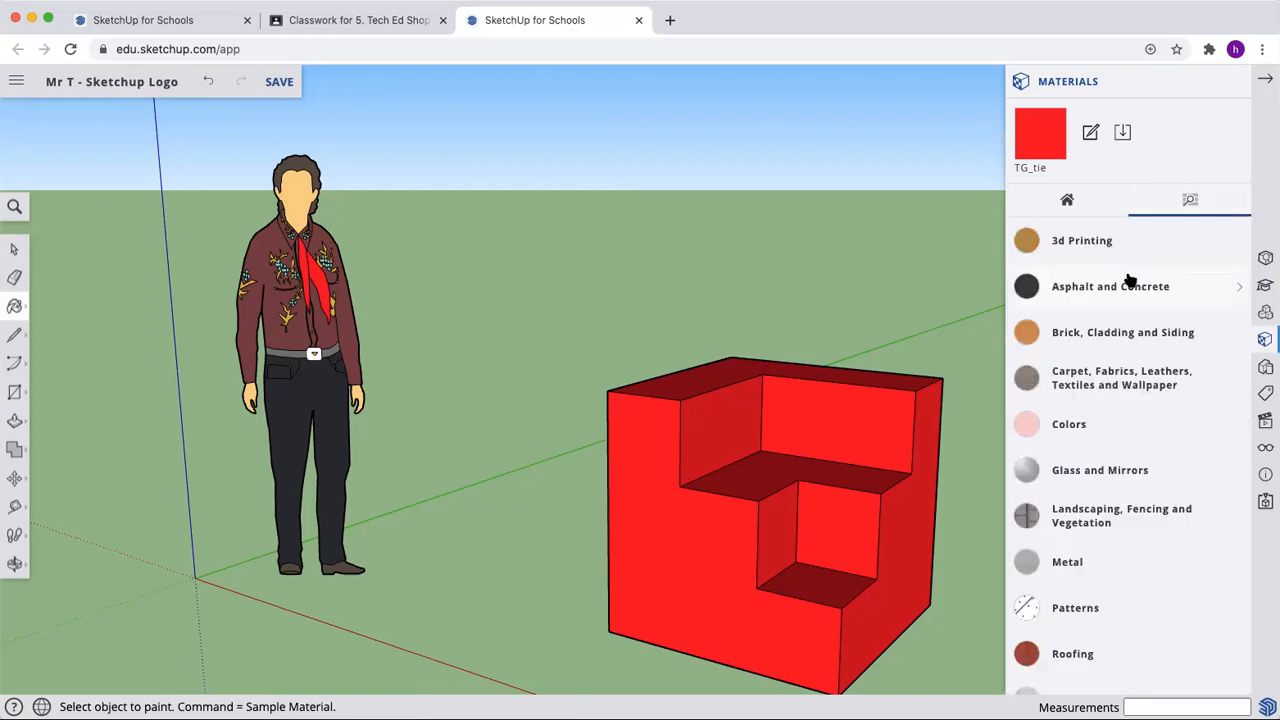
pyautogui.scroll(-1, 1128, 280)
pyautogui.scroll(1, 1128, 260)
pyautogui.click(1128, 238)
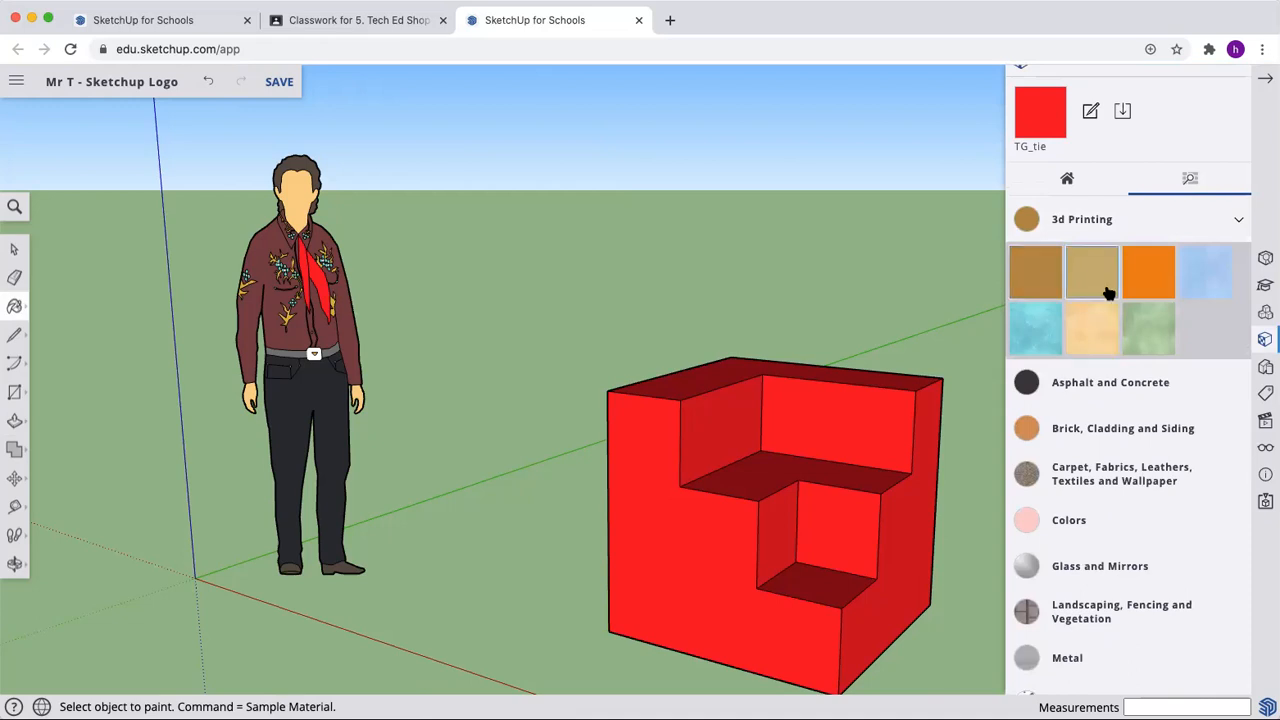
pyautogui.scroll(-1, 1085, 312)
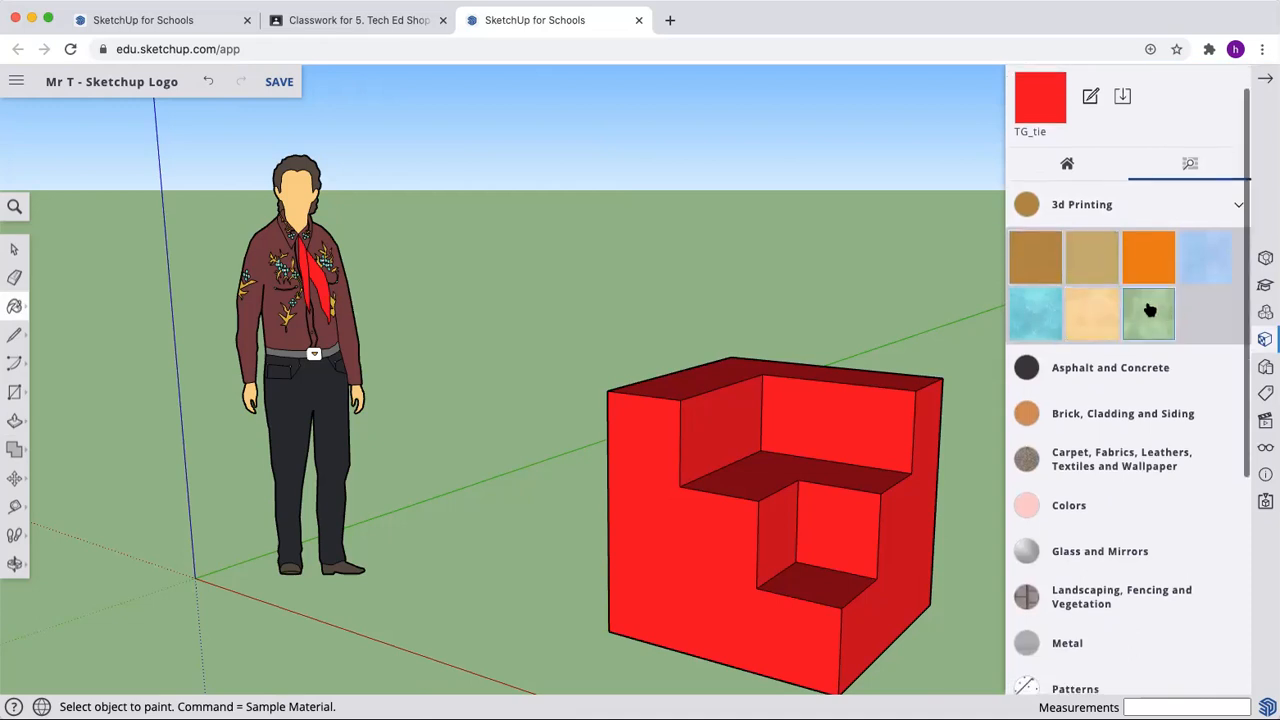
pyautogui.scroll(-5, 1172, 333)
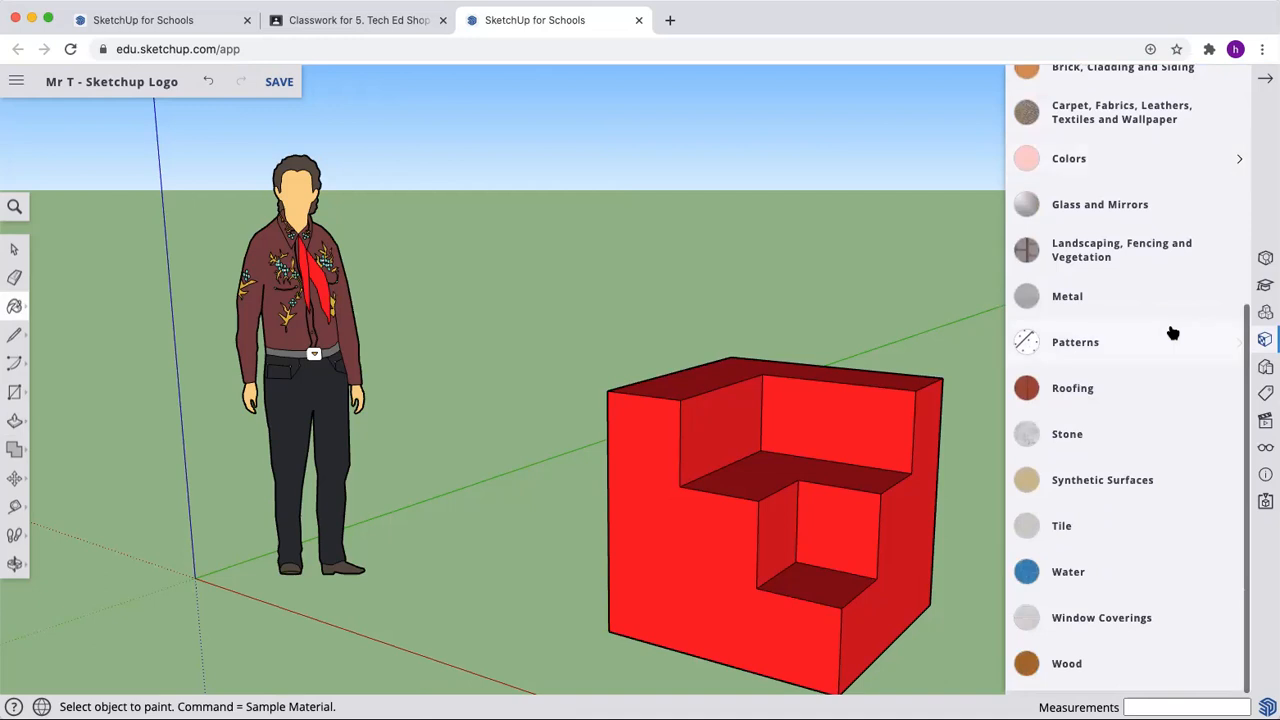
pyautogui.scroll(3, 1128, 522)
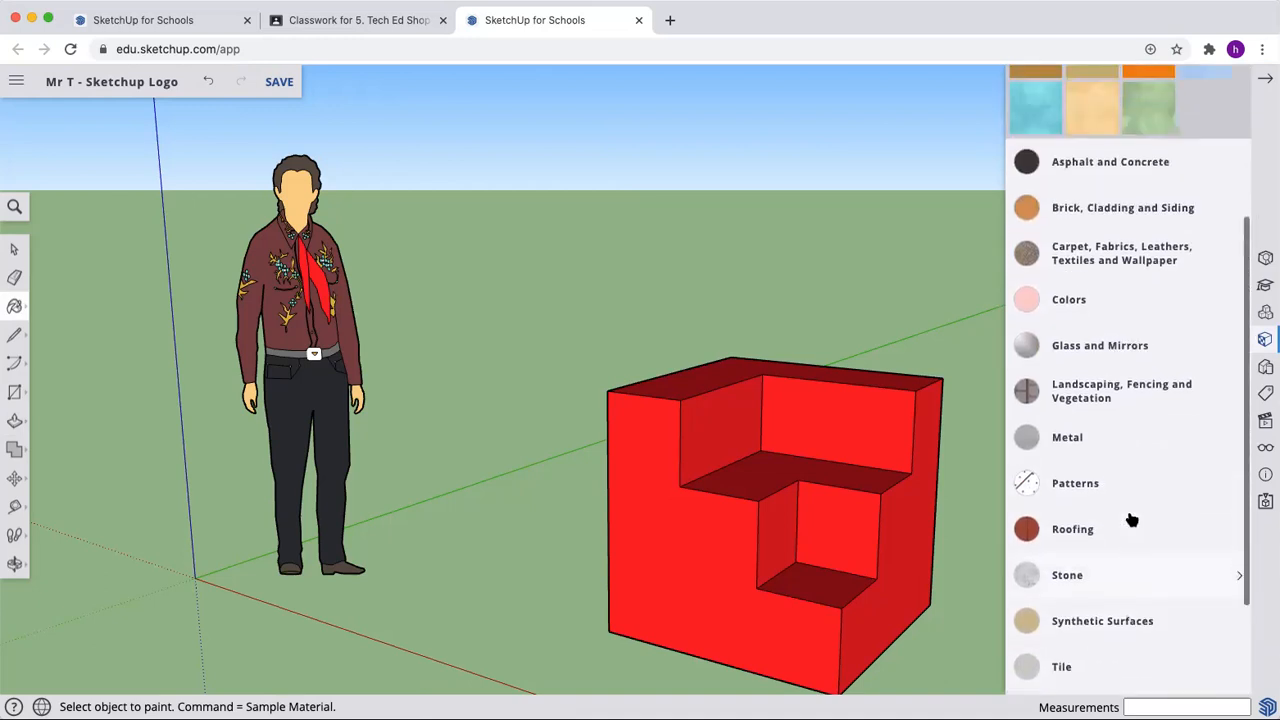
pyautogui.scroll(4, 1100, 517)
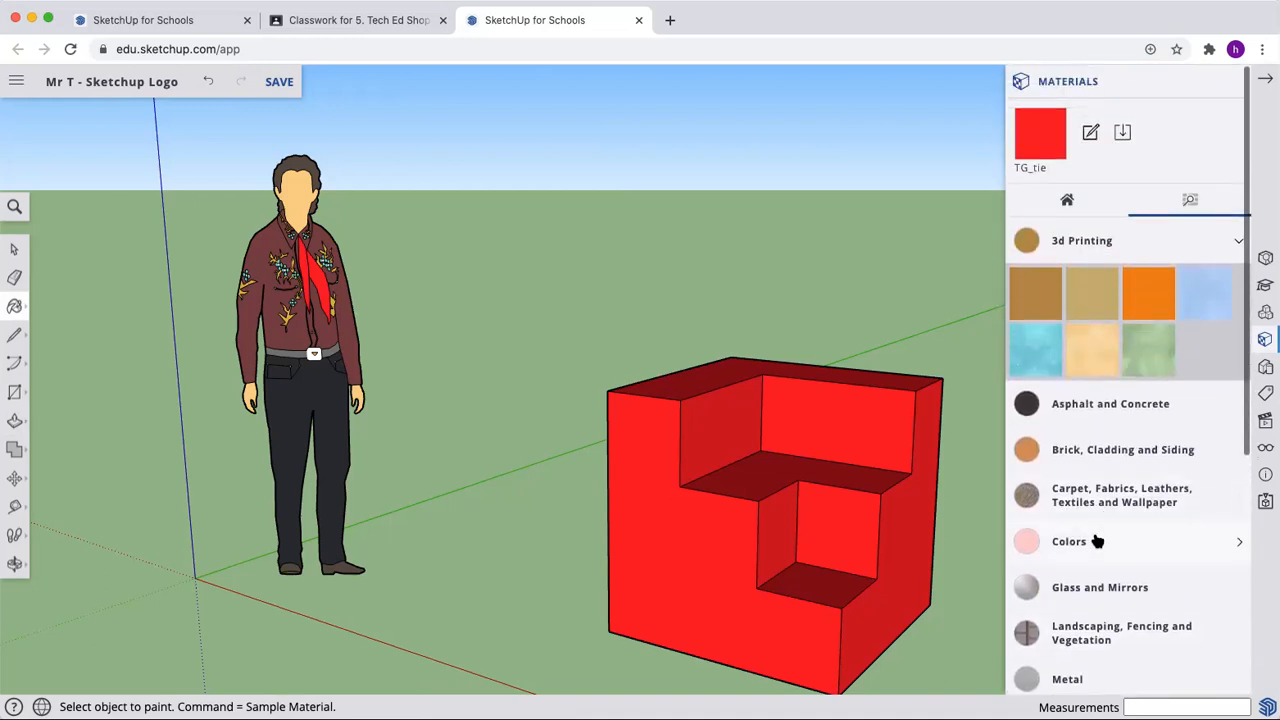
# - Paint the cube's three upward-facing surfaces, the top and both steps, with white from the Colors collection
pyautogui.click(1092, 541)
pyautogui.scroll(-8, 1120, 520)
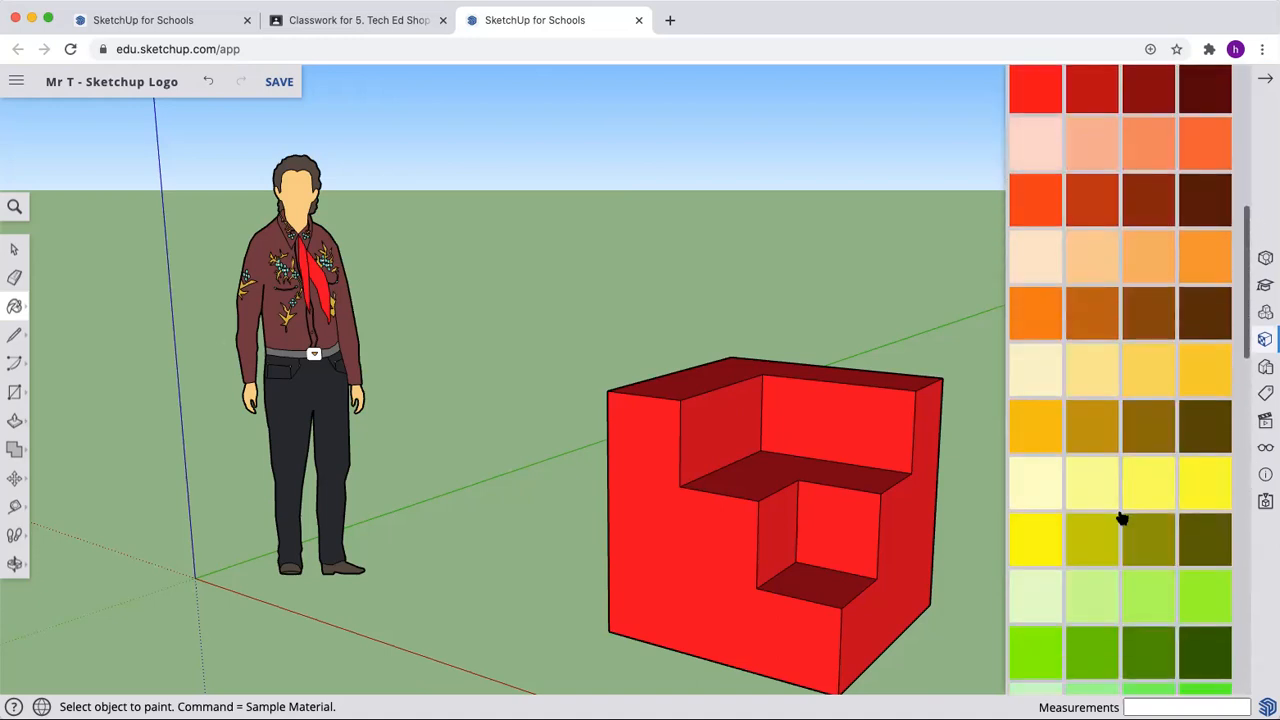
pyautogui.scroll(-12, 1080, 420)
pyautogui.scroll(4, 1097, 420)
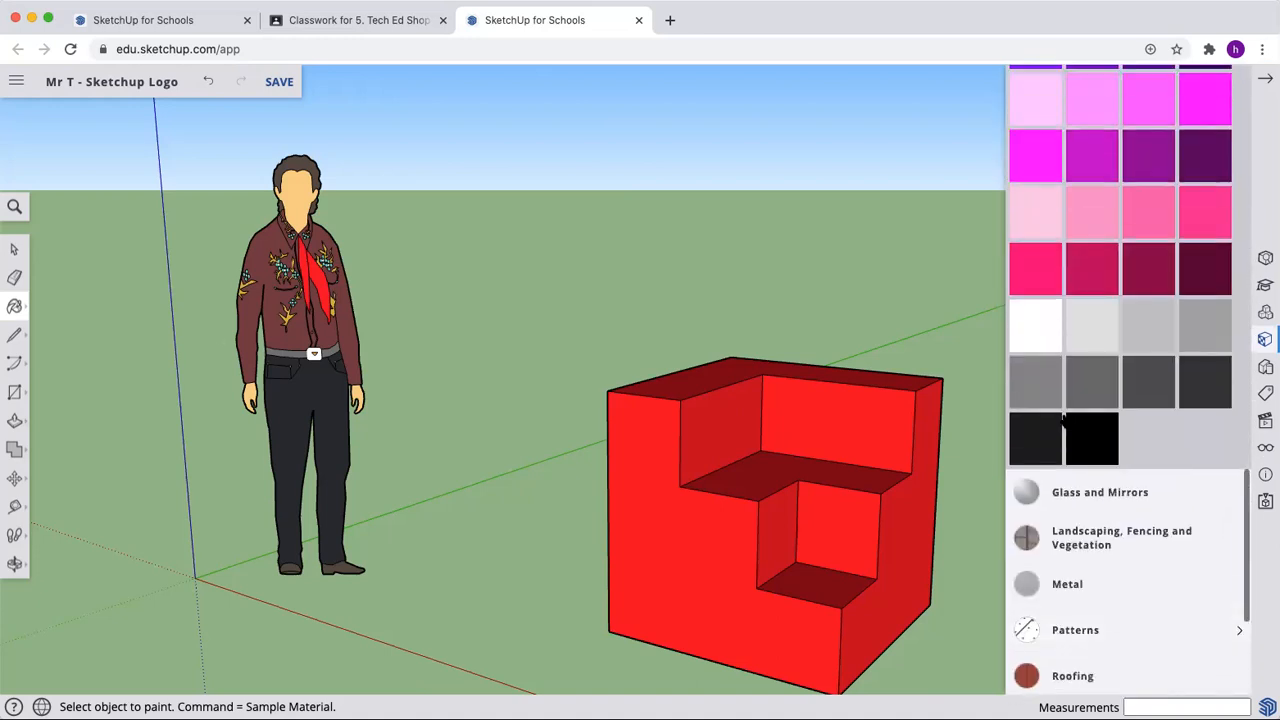
pyautogui.click(1032, 340)
pyautogui.click(691, 371)
pyautogui.scroll(3, 691, 371)
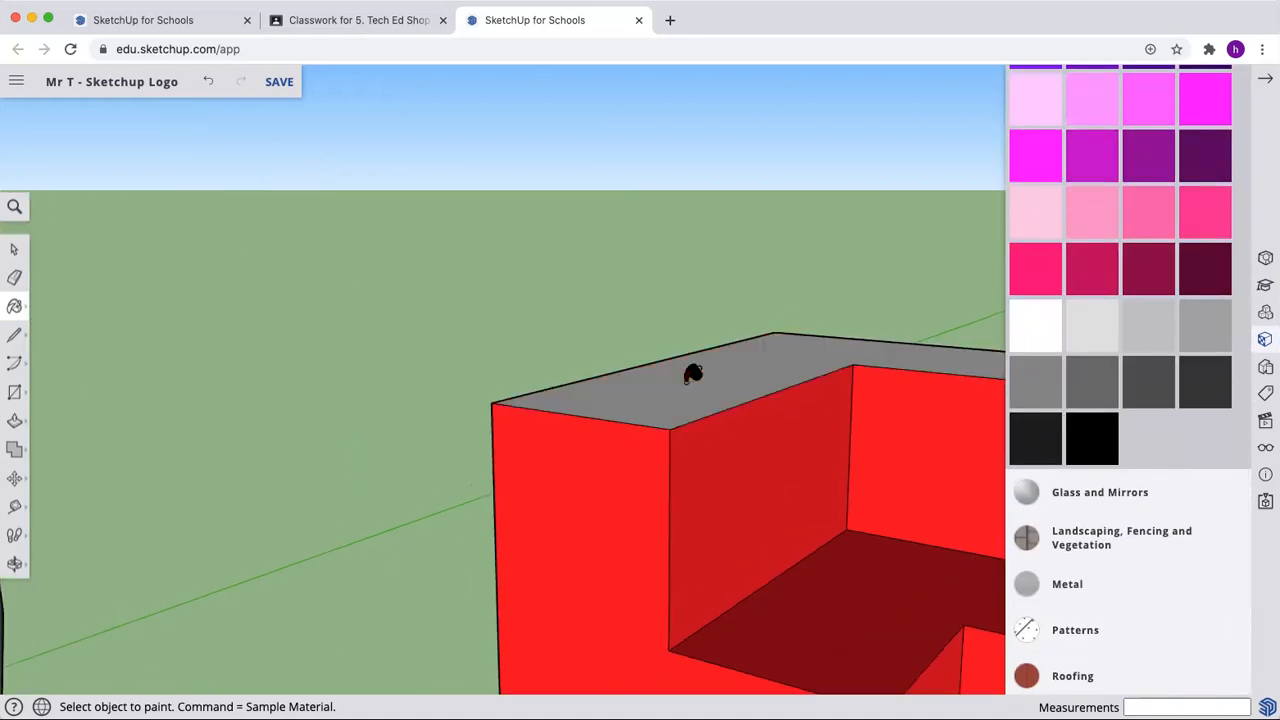
pyautogui.click(894, 576)
pyautogui.scroll(-5, 894, 572)
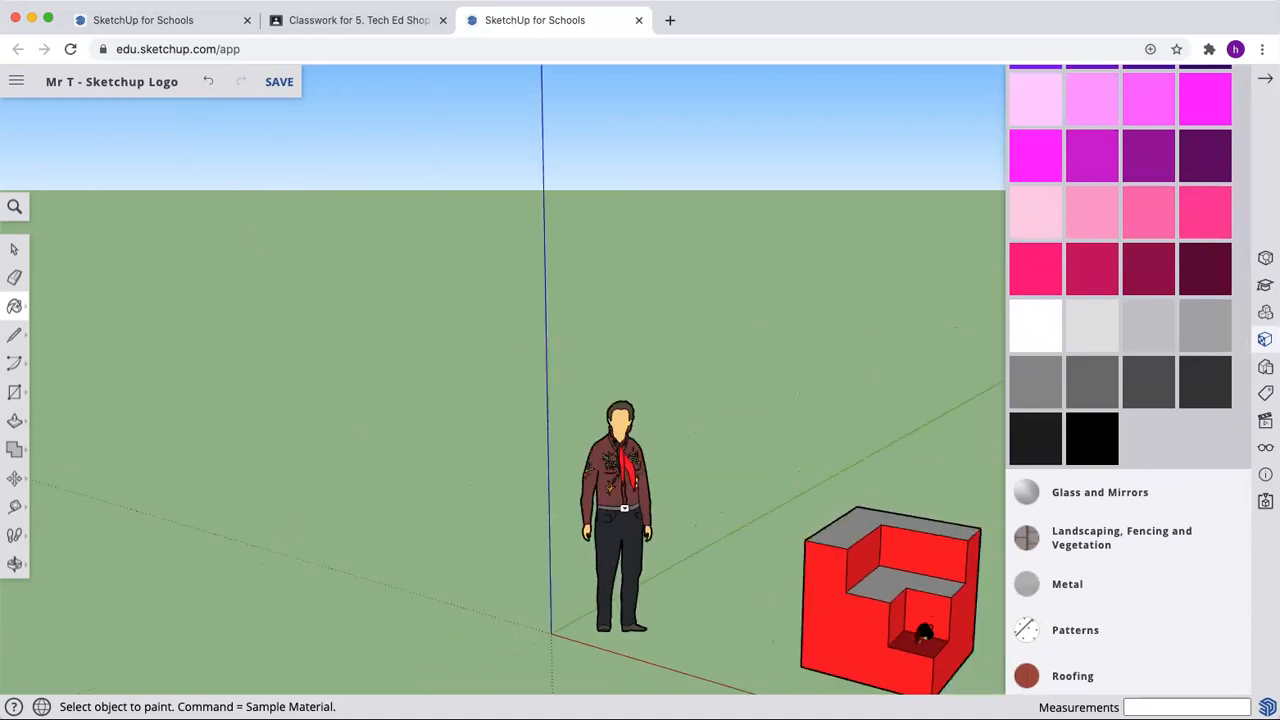
pyautogui.click(1026, 349)
pyautogui.click(926, 632)
pyautogui.scroll(3, 944, 580)
pyautogui.scroll(-4, 931, 583)
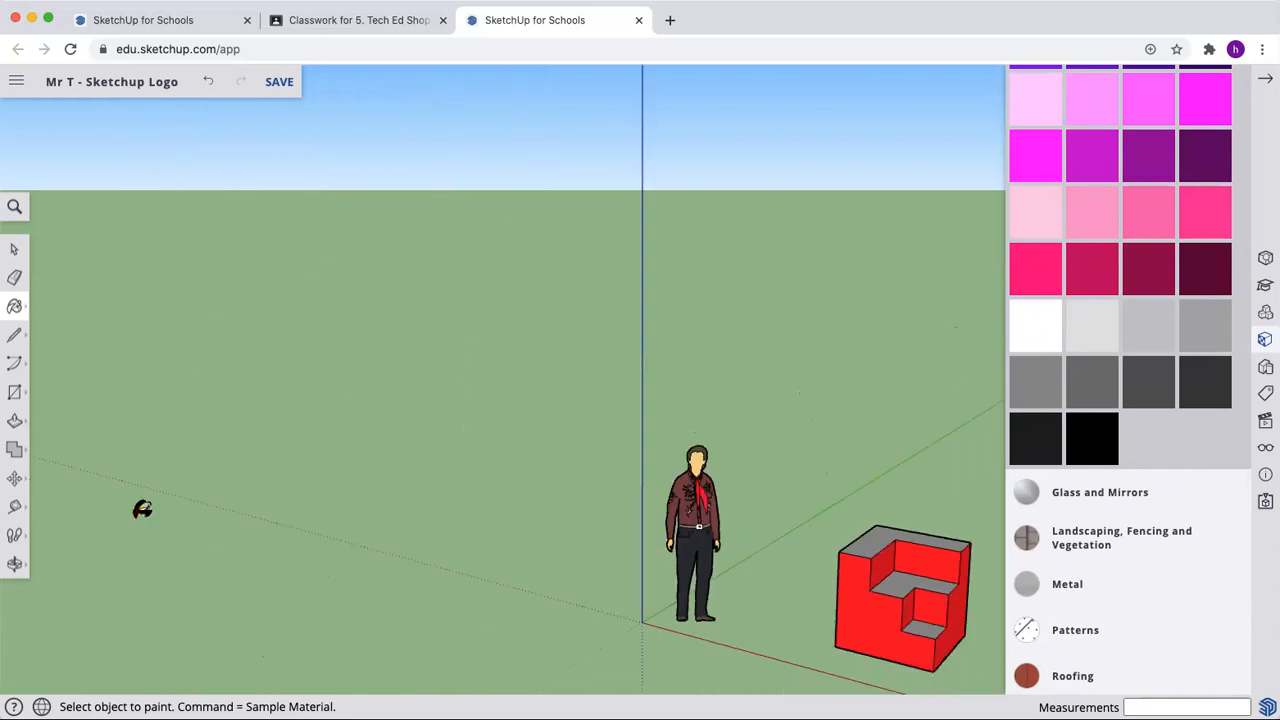
# - Orbit to view the painted logo from a higher angle and put the materials browser away
pyautogui.click(14, 563)
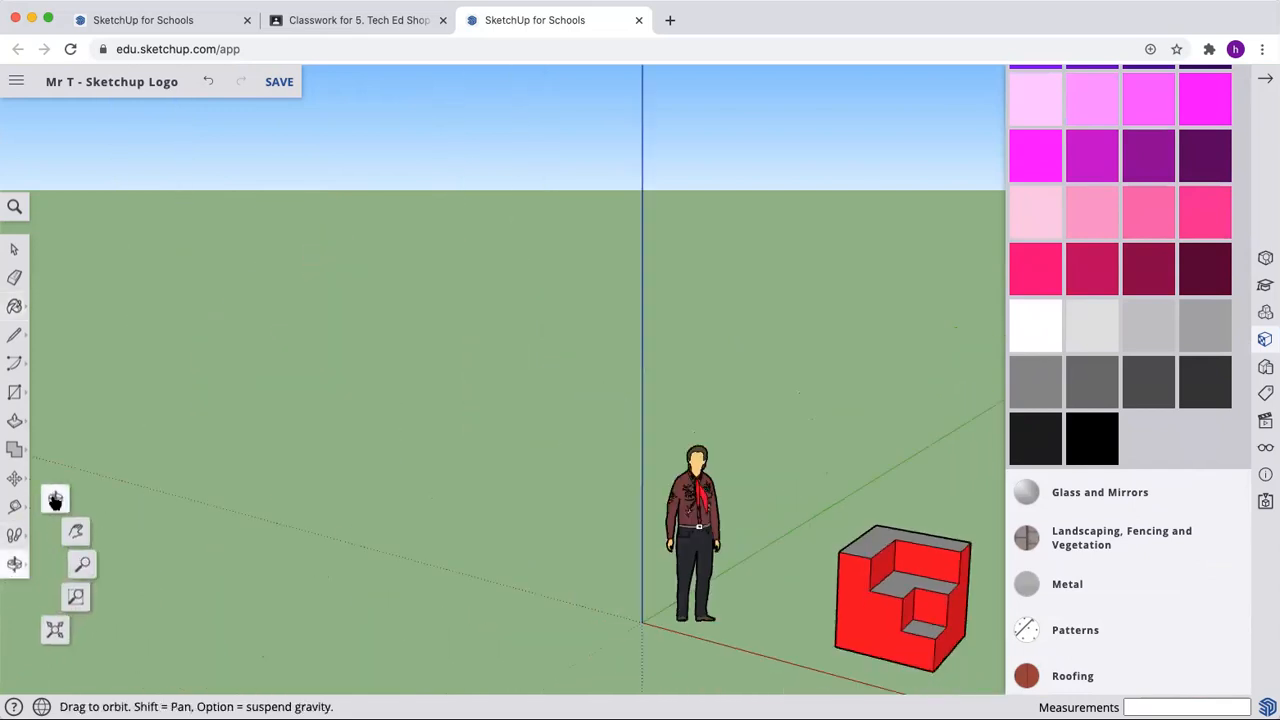
pyautogui.moveTo(916, 620); pyautogui.dragTo(923, 689)
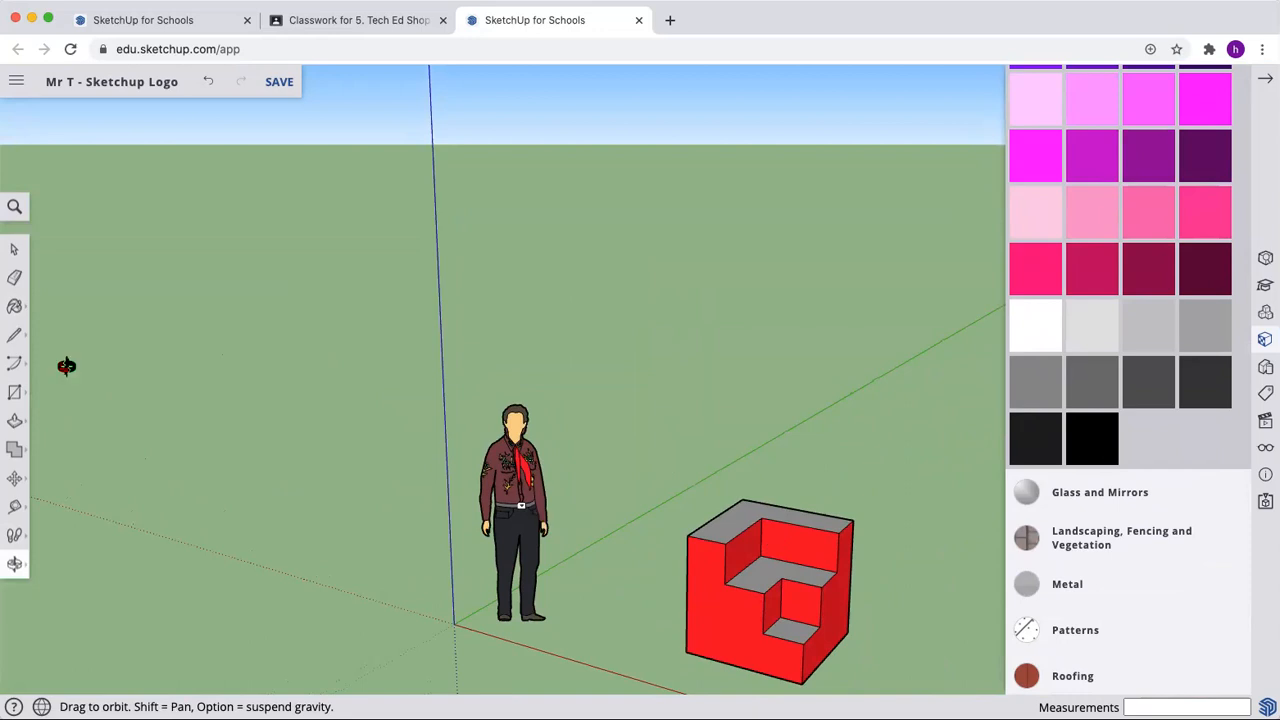
pyautogui.scroll(1, 1163, 217)
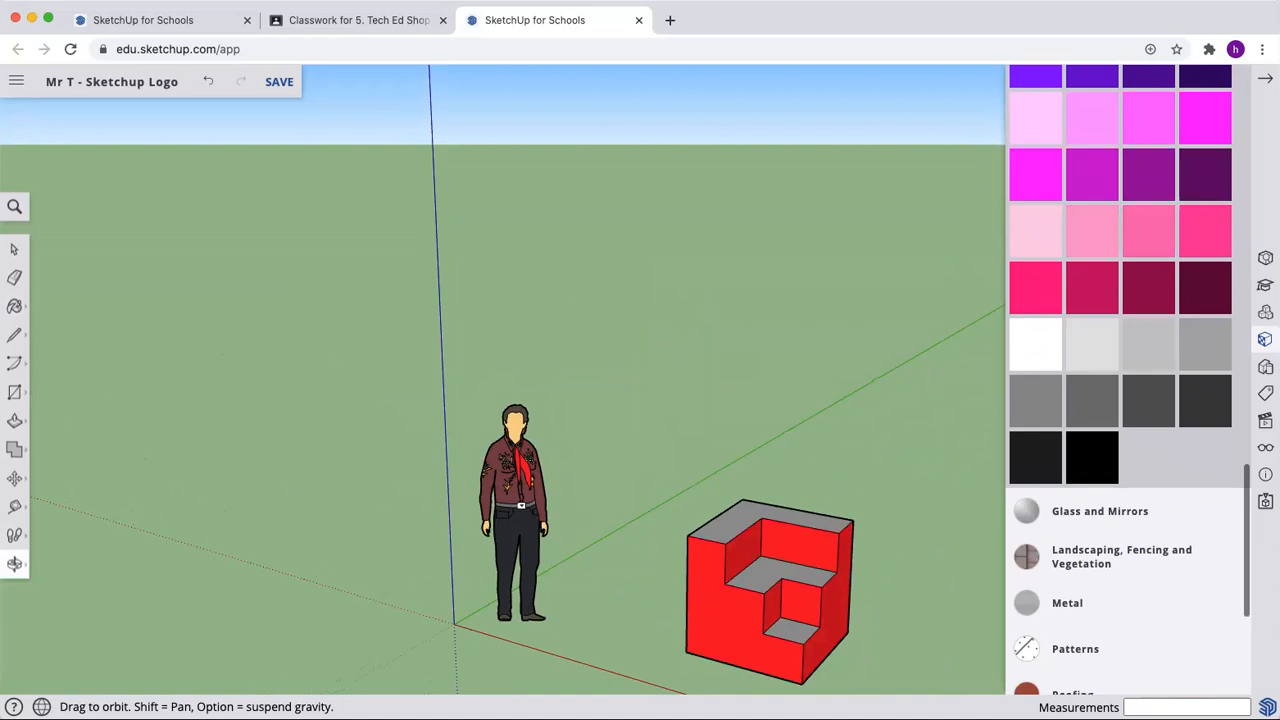
pyautogui.click(1265, 339)
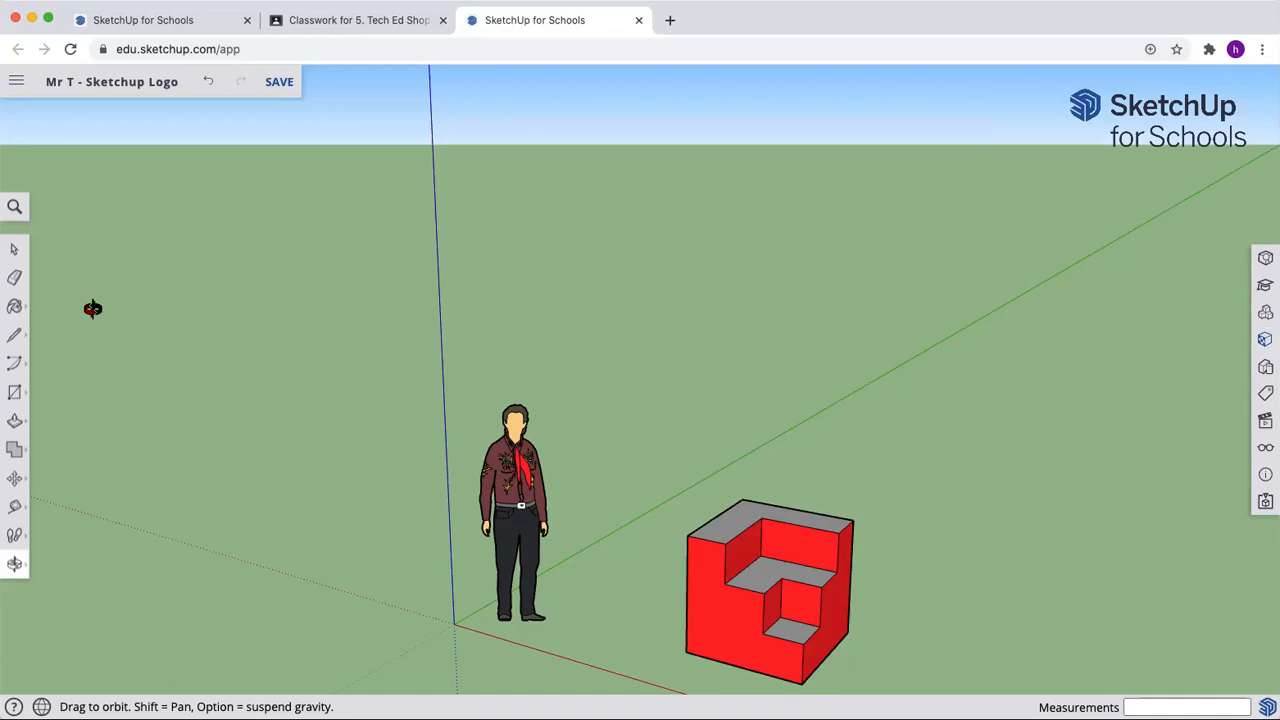
pyautogui.click(15, 252)
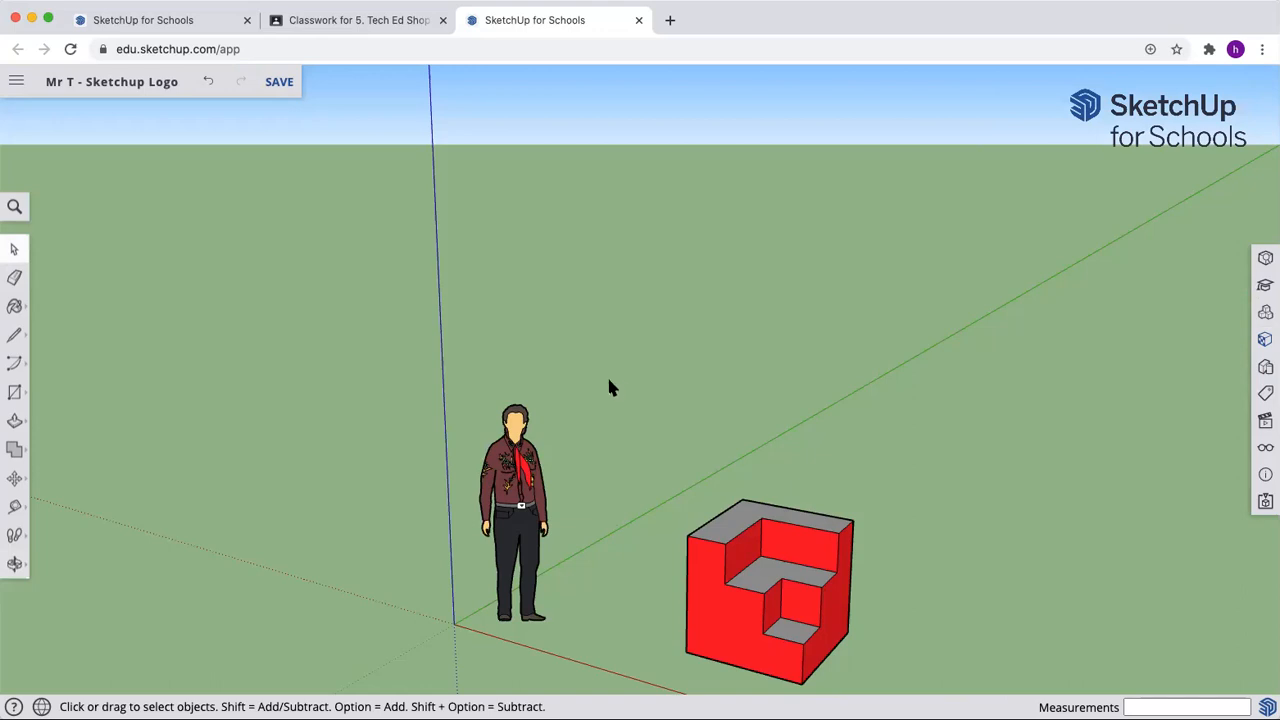
# - Select the entire stepped cube and make it a group
pyautogui.moveTo(909, 434); pyautogui.dragTo(624, 690)
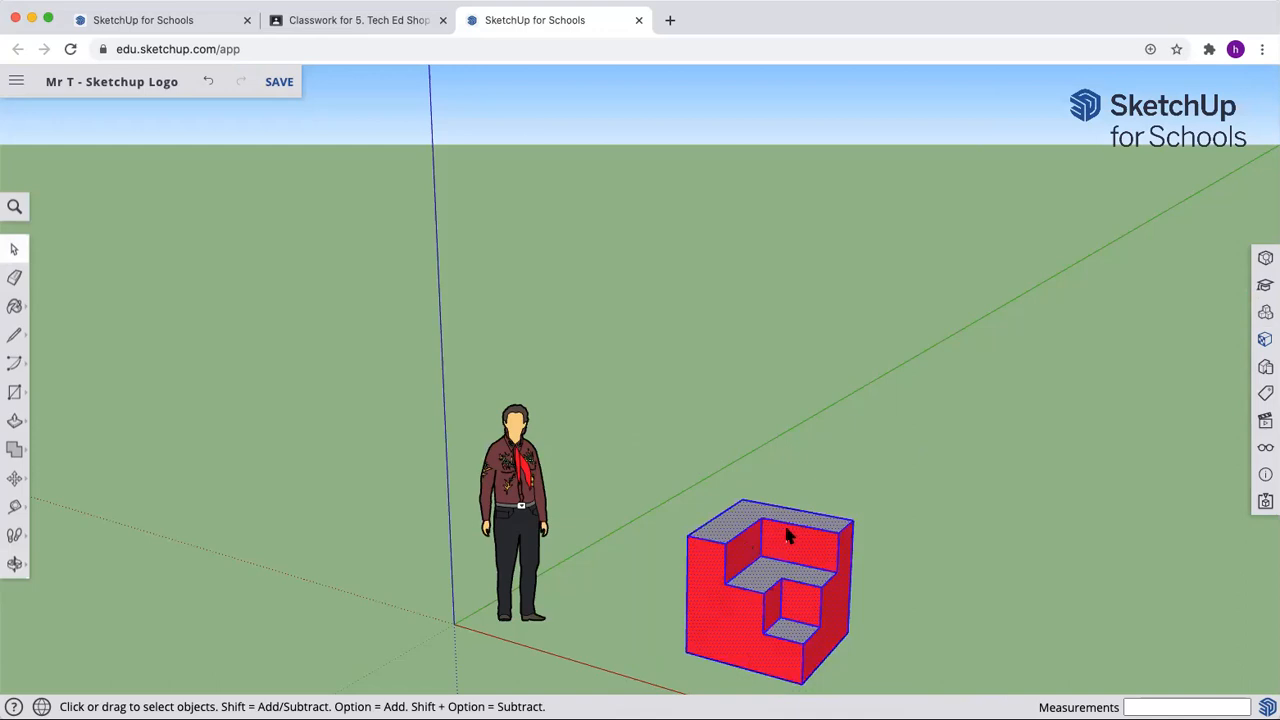
pyautogui.rightClick(786, 530)
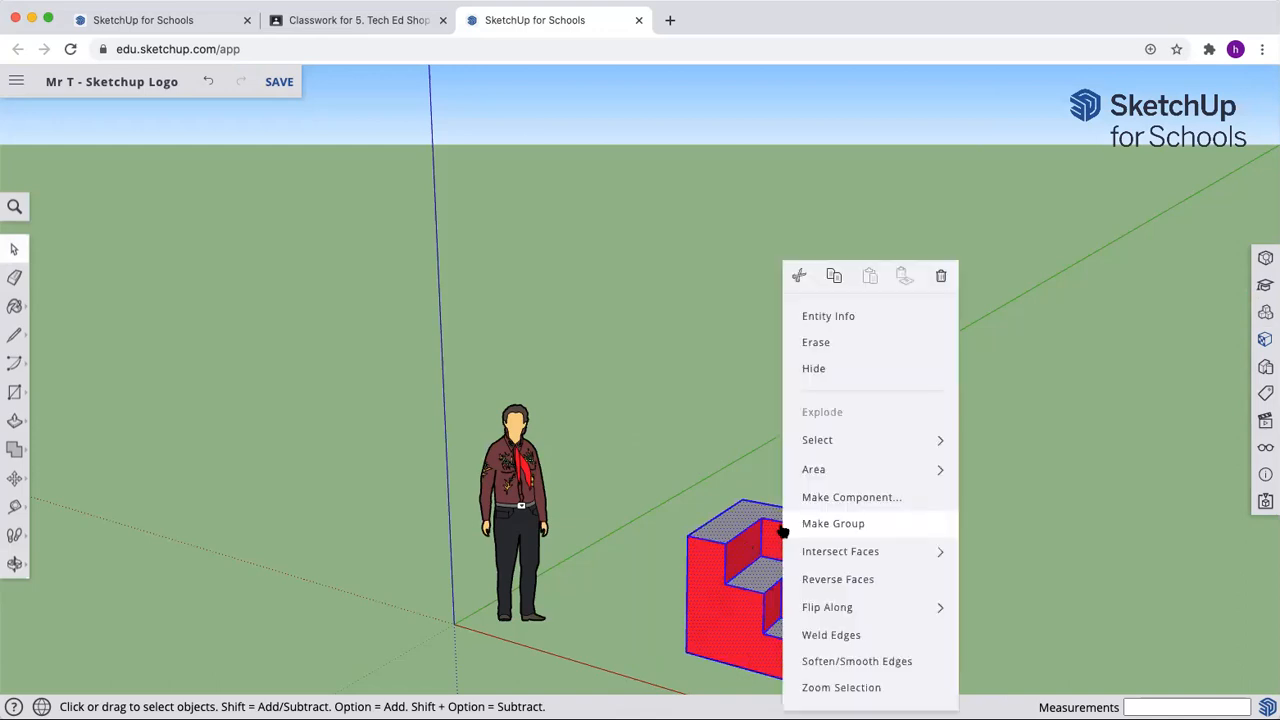
pyautogui.click(848, 525)
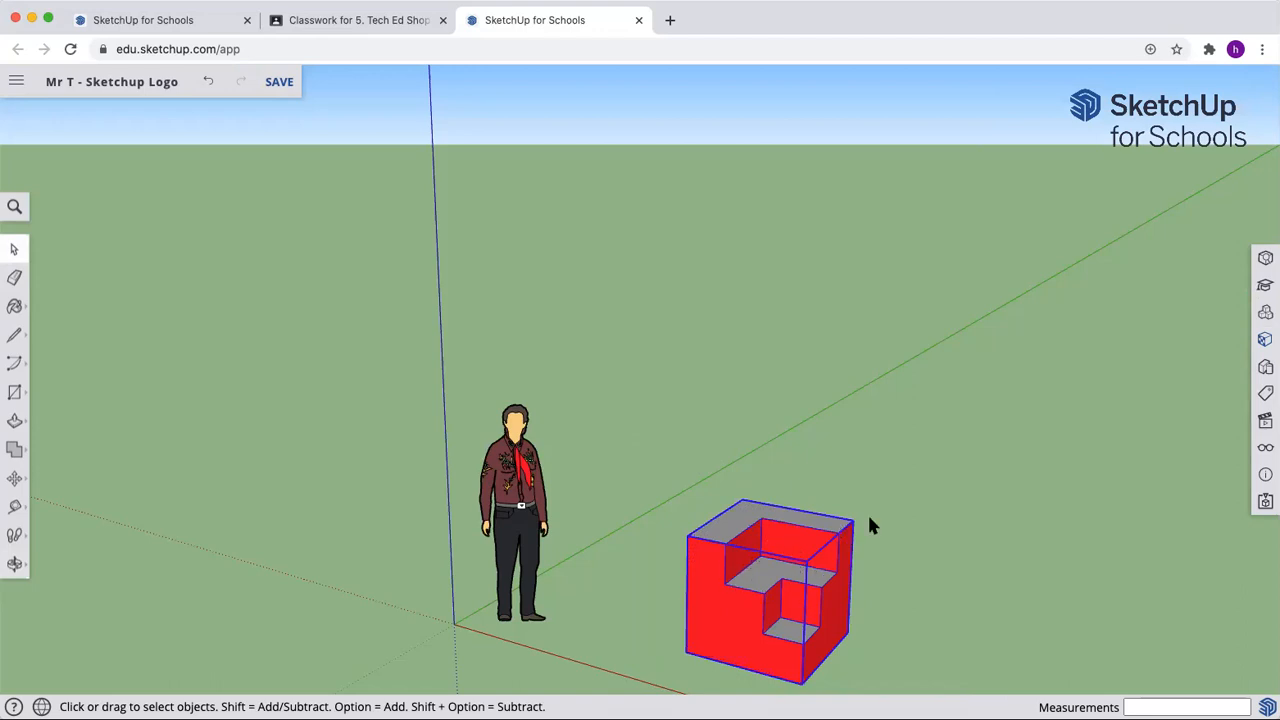
# - Display the cube group's Entity Info to check whether it is a solid, and close the materials browser
pyautogui.scroll(-5, 931, 497)
pyautogui.scroll(5, 931, 497)
pyautogui.scroll(2, 933, 494)
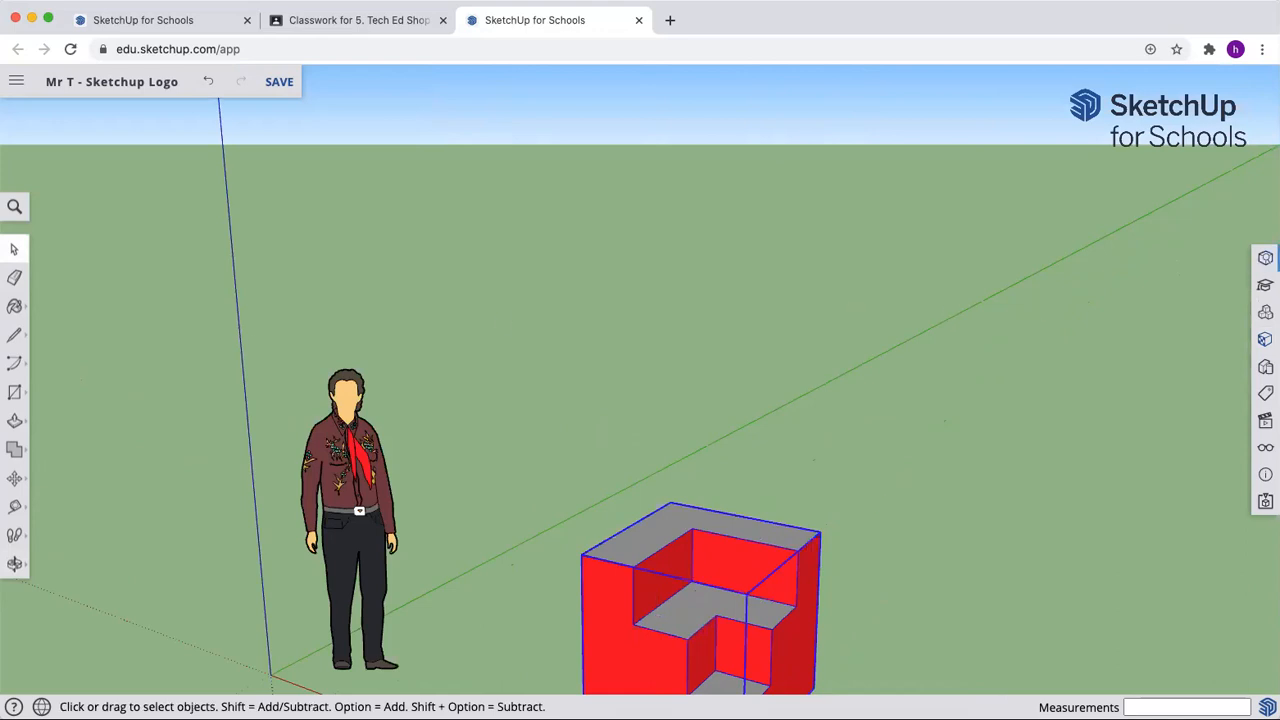
pyautogui.click(1265, 258)
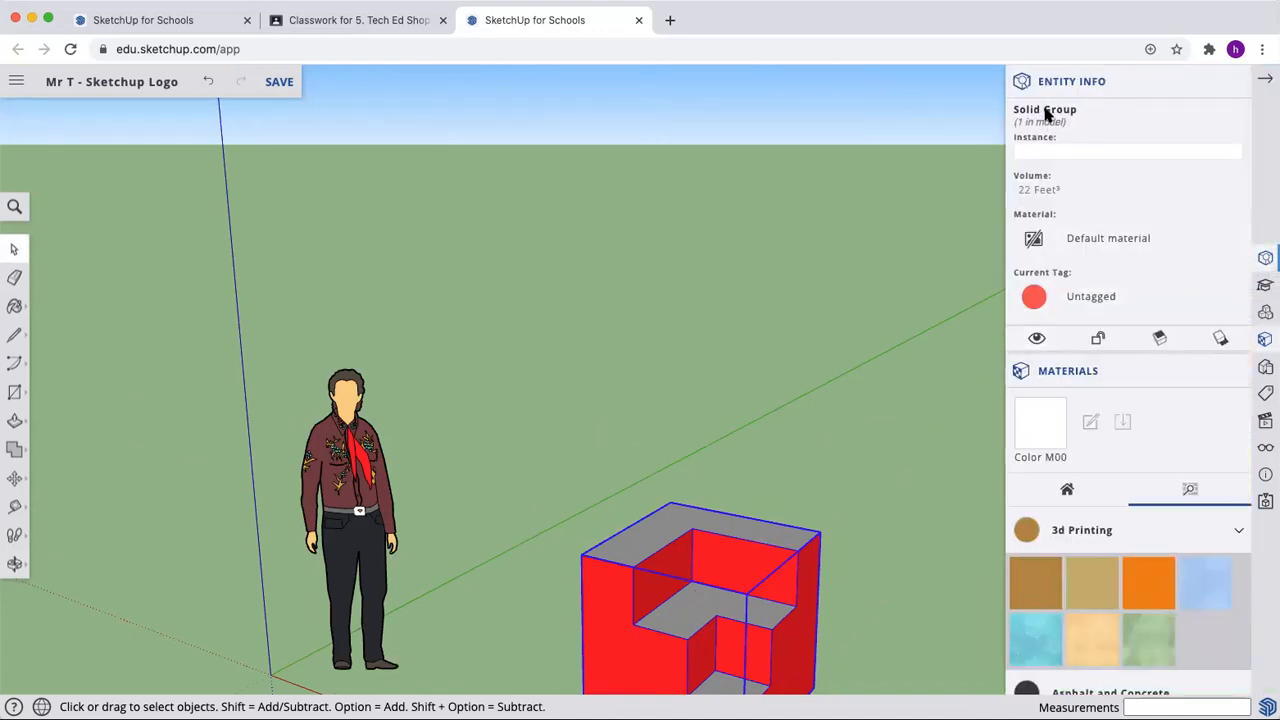
pyautogui.click(1235, 372)
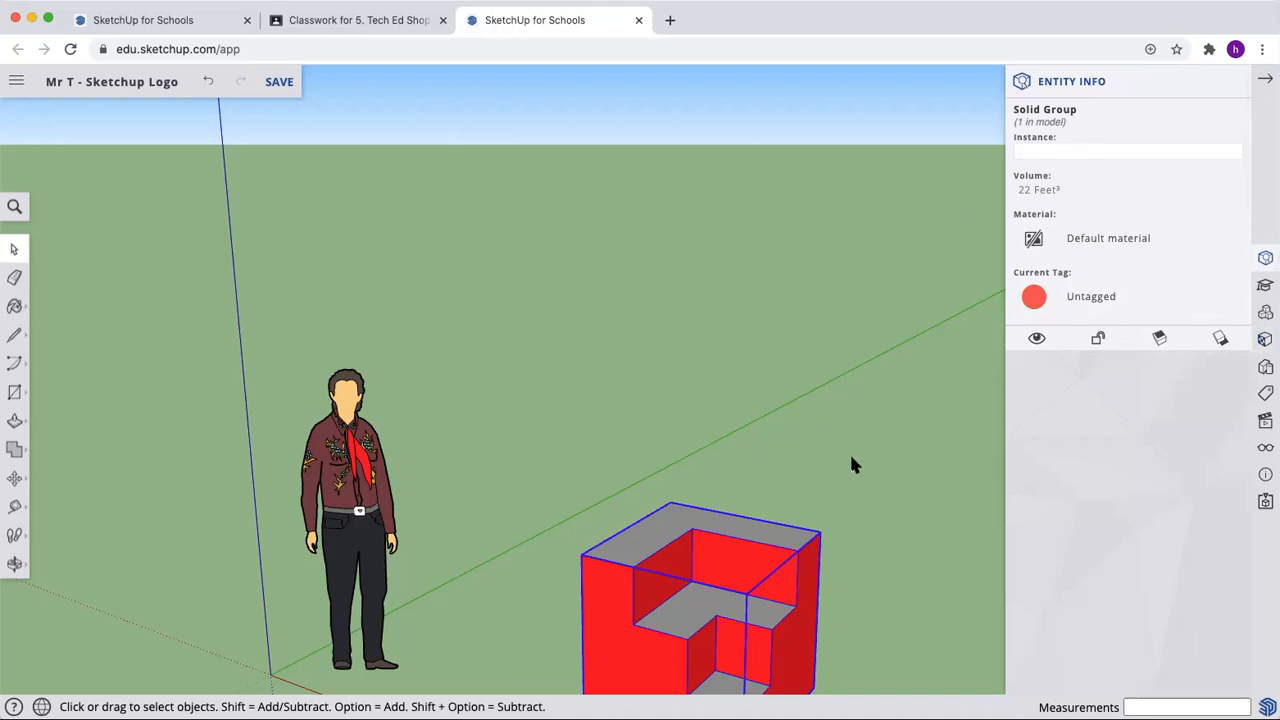
# - Run Solid Inspector on the cube group to check it for errors
pyautogui.scroll(-3, 708, 268)
pyautogui.scroll(5, 716, 412)
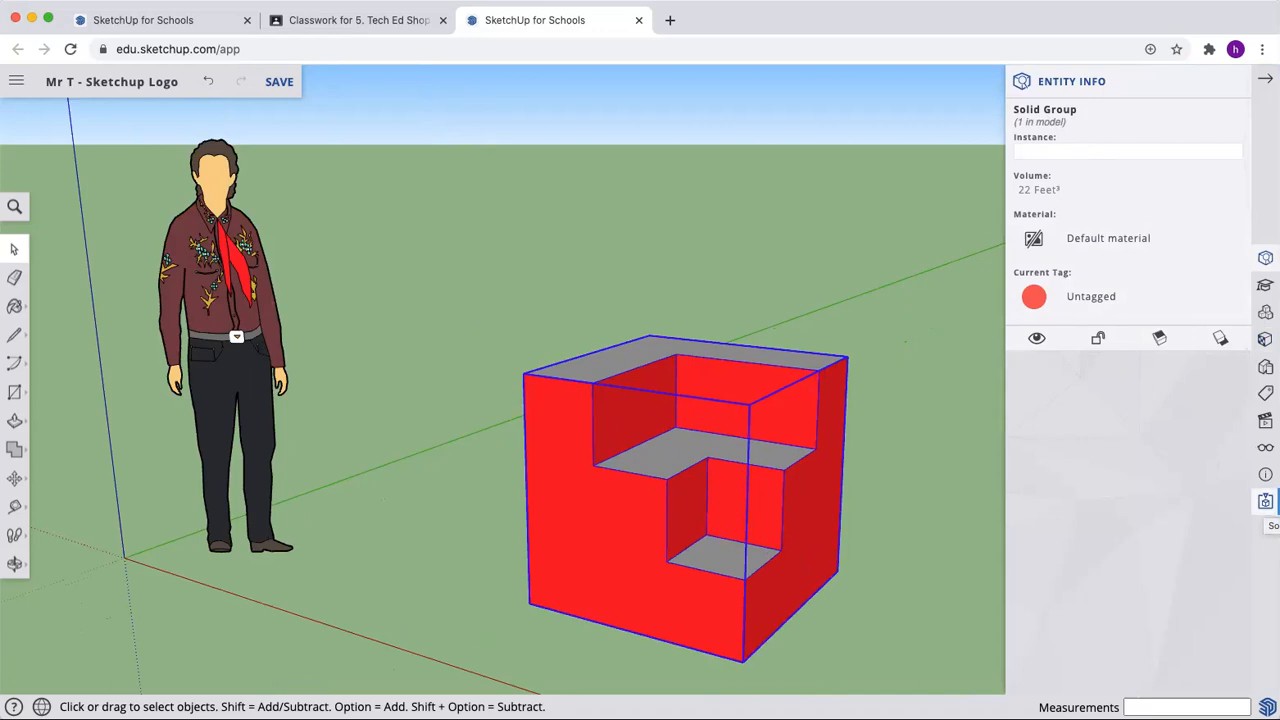
pyautogui.click(1265, 501)
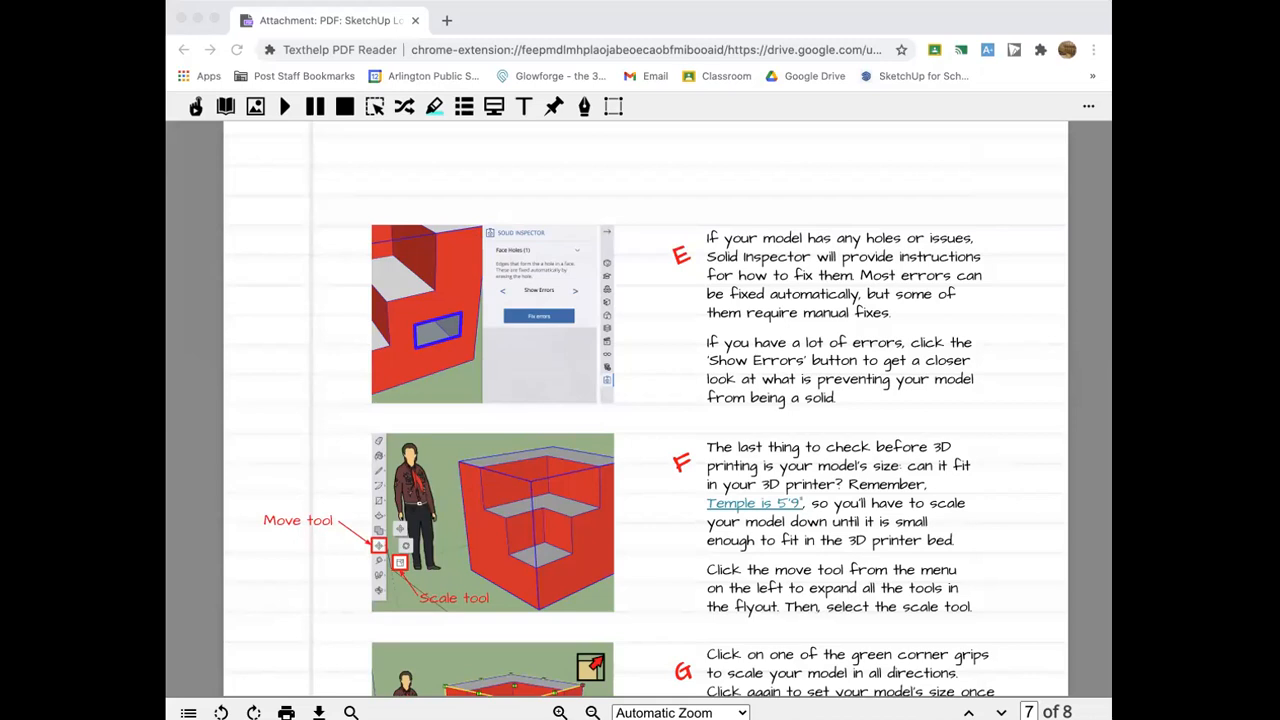
# - Read the assignment PDF's remaining instructions on scaling, measuring with the Tape Measure and exporting the model as STL
pyautogui.scroll(-3, 860, 525)
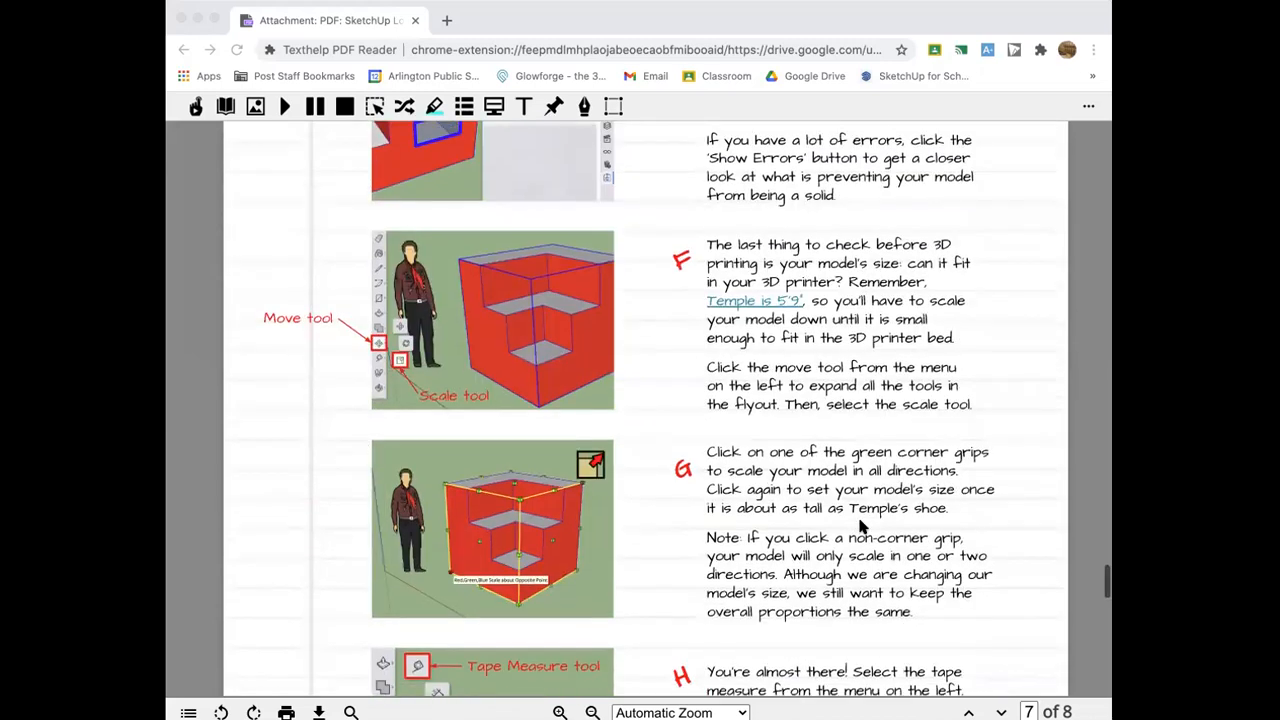
pyautogui.scroll(-3, 860, 525)
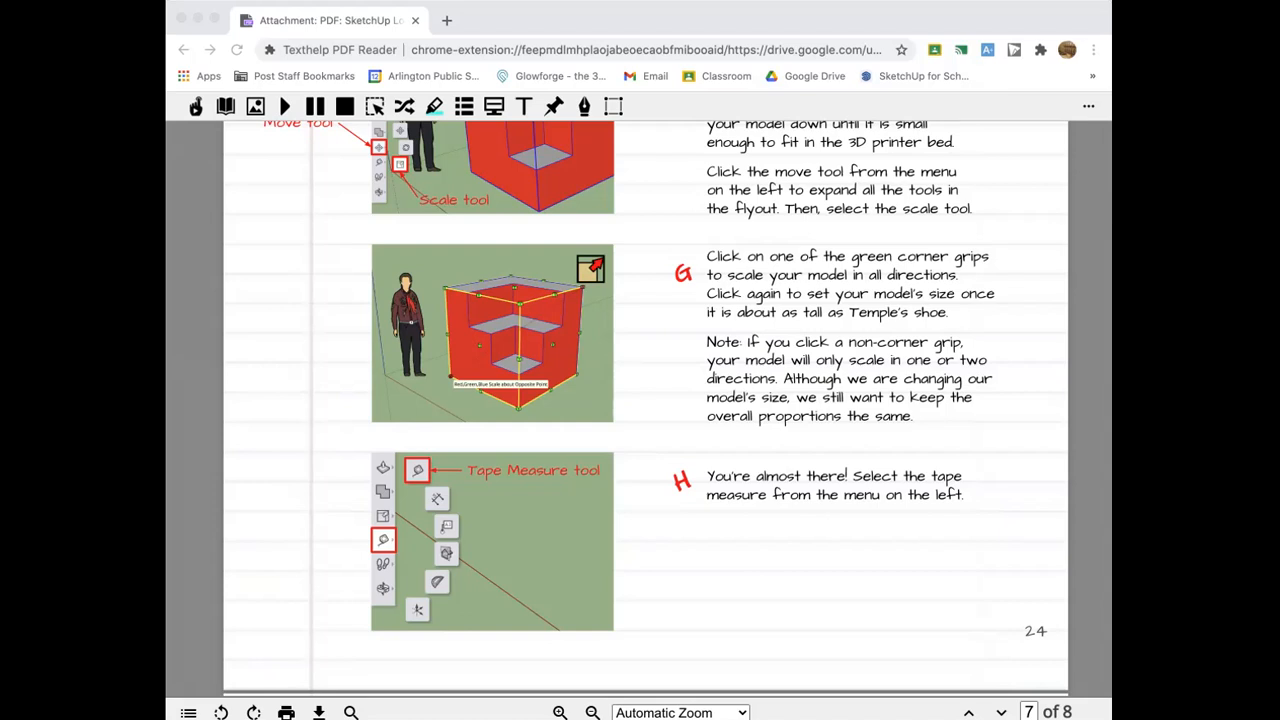
pyautogui.scroll(-5, 797, 405)
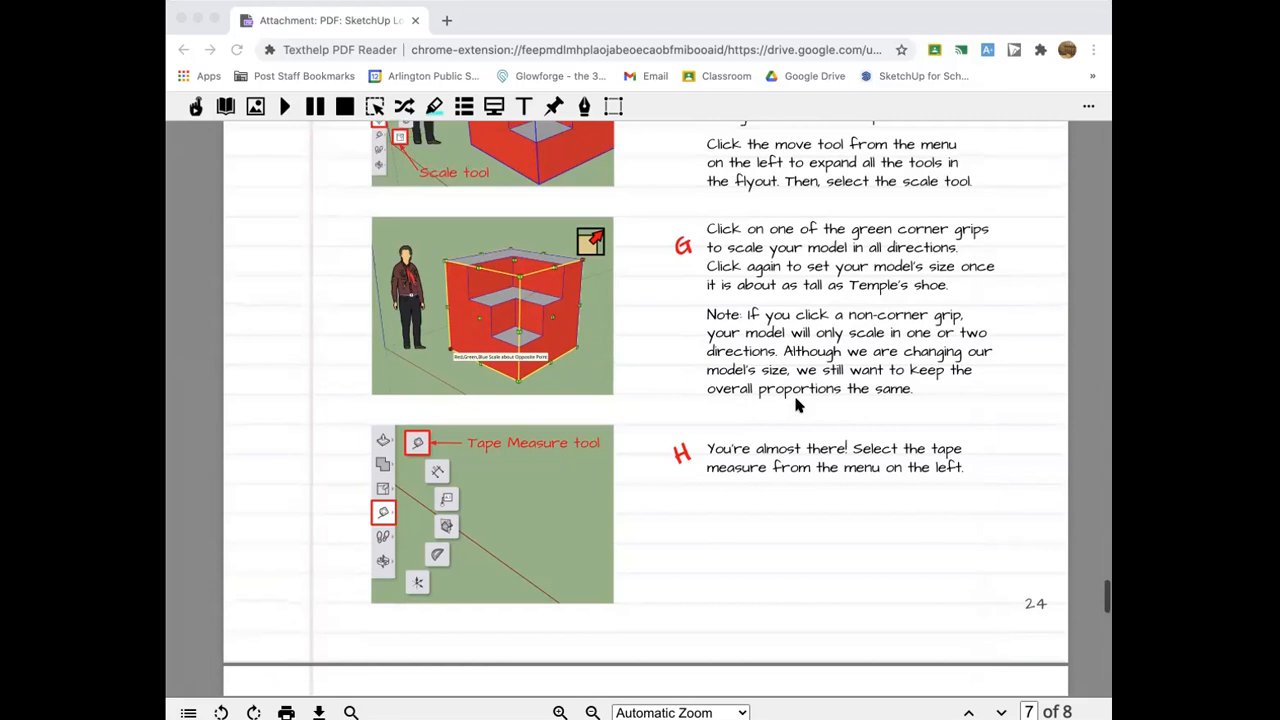
pyautogui.scroll(-5, 797, 405)
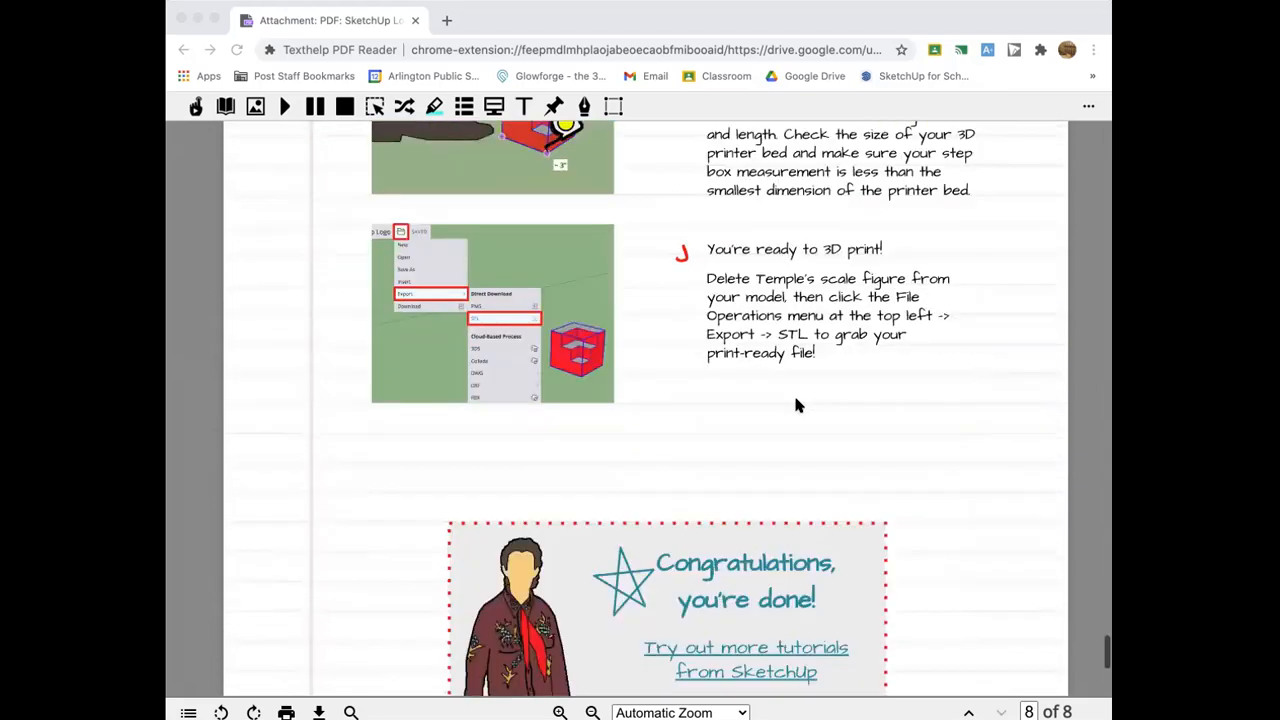